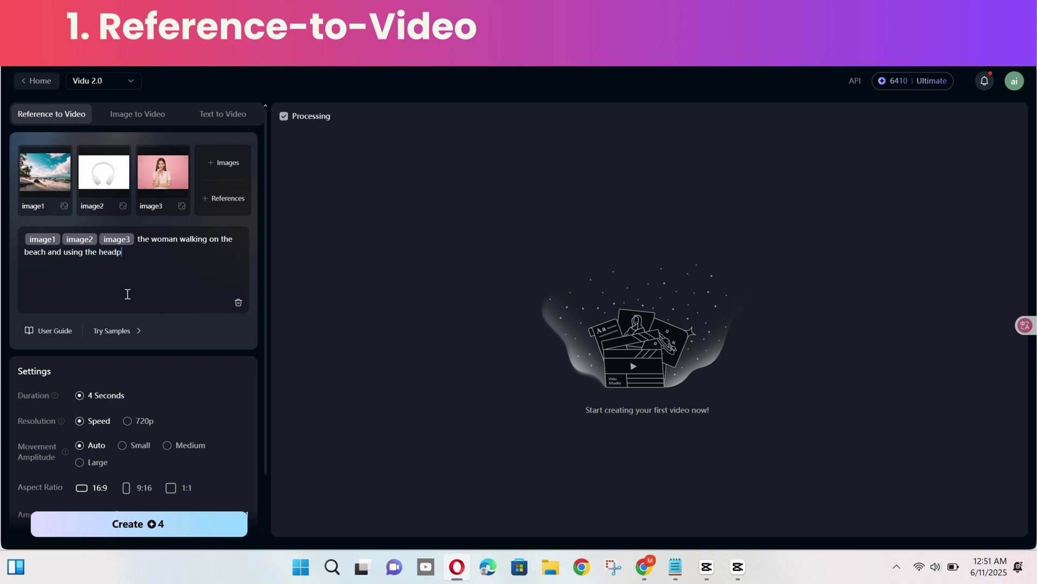
- Switch the video generation model to Vidu Q1
left_click(128, 89)
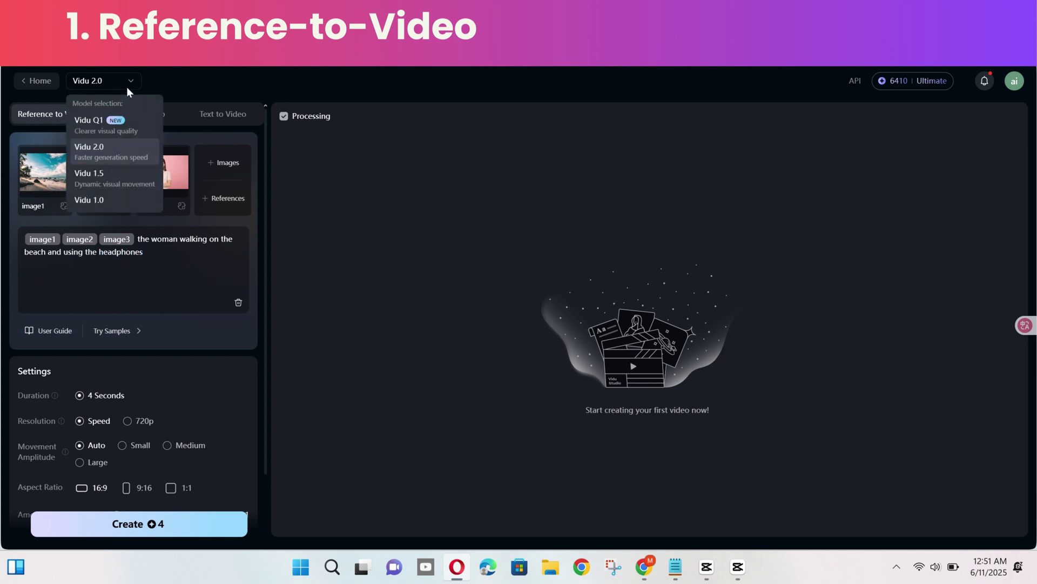
left_click(124, 133)
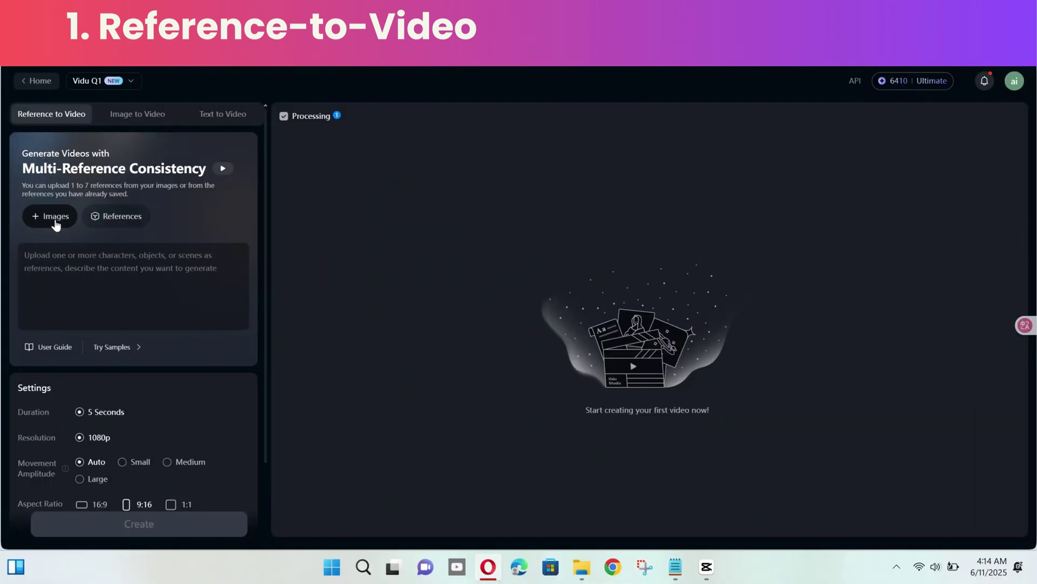
- Upload the Goku and handheld console images as references and generate a video from the prompt "Goku is playing the switch"
left_click(54, 217)
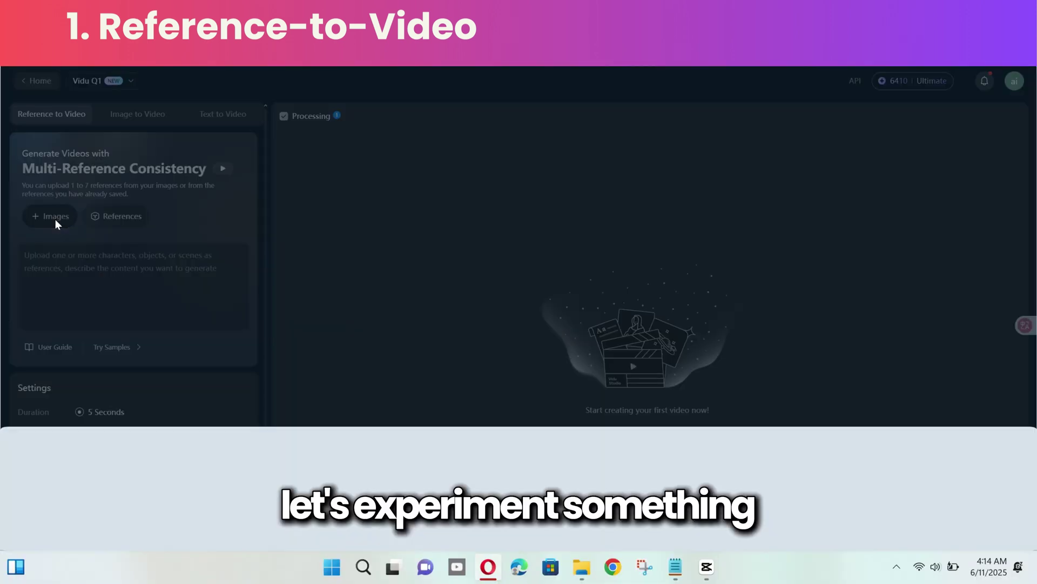
left_click(153, 468)
left_click(239, 467)
left_click(990, 488)
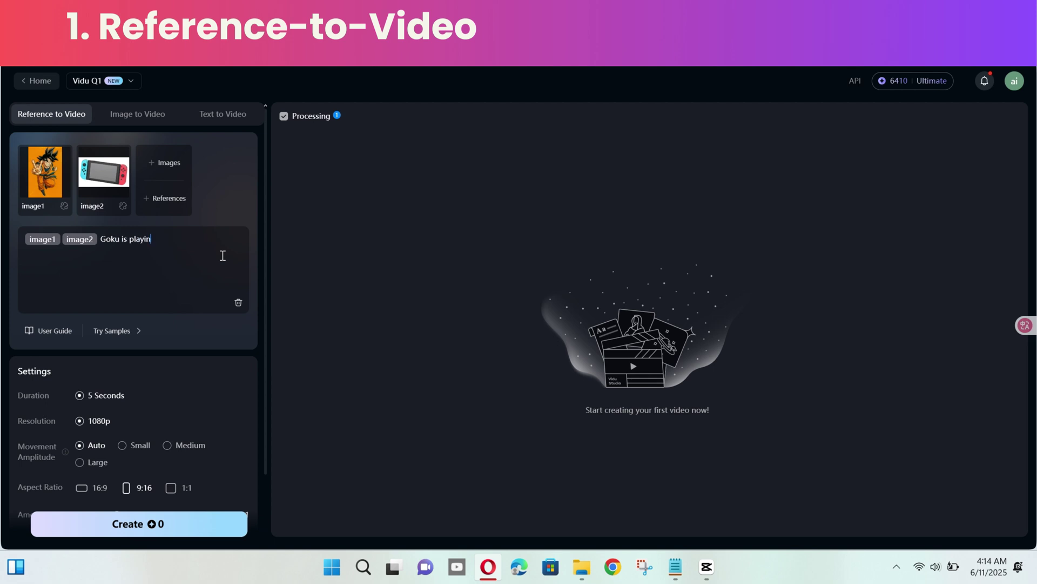
left_click(172, 523)
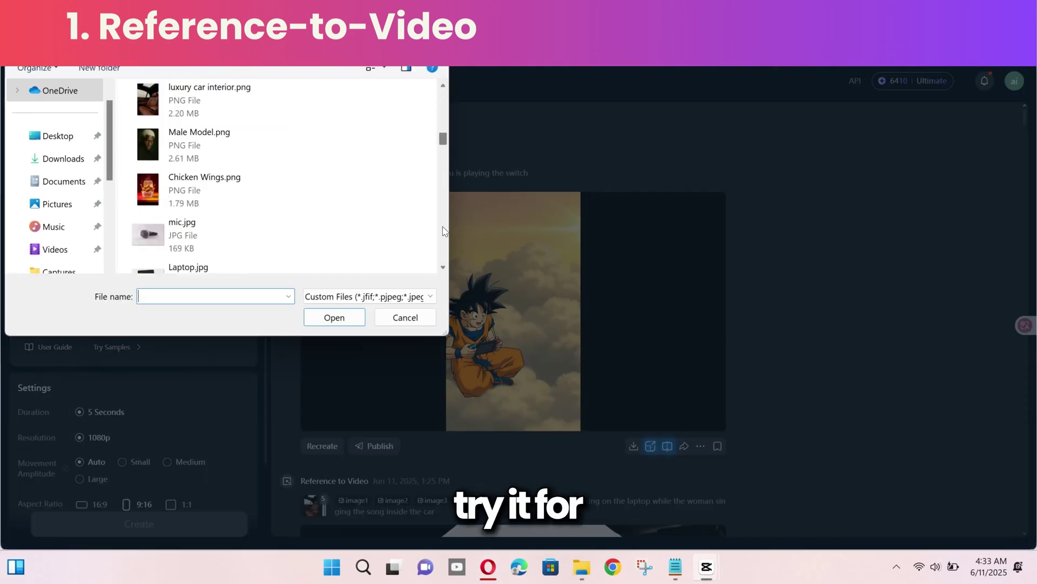
- Upload five reference images: luxury car interior.png, mic.jpg, Laptop.jpg, and the photos of the man and the woman
left_click(442, 227)
left_click(232, 177)
left_click(231, 145, "ctrl")
left_click(231, 104, "ctrl")
double_click(443, 86)
left_click(232, 146, "ctrl")
triple_click(443, 85)
left_click(225, 152, "ctrl")
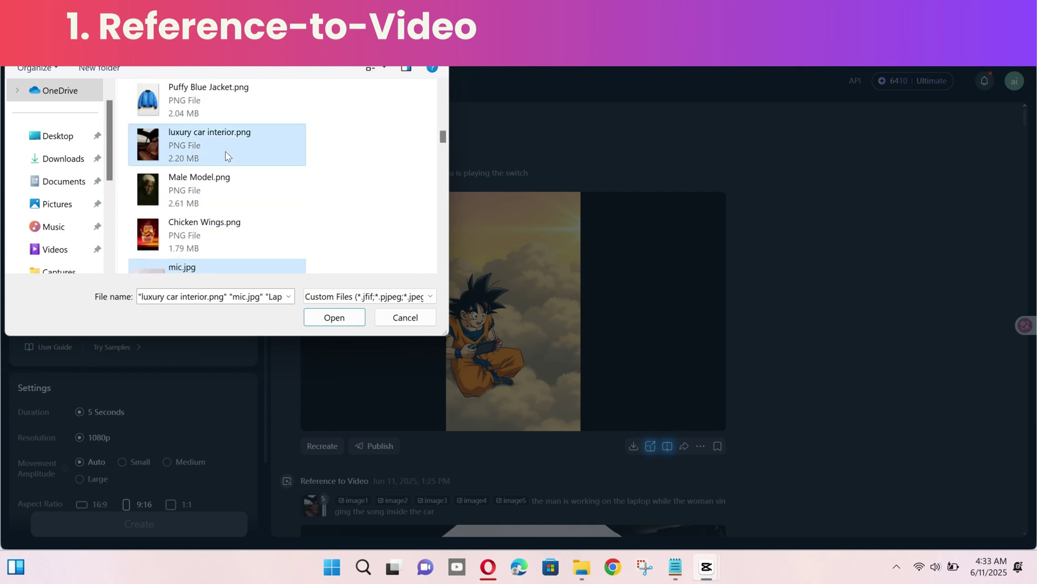
left_click(335, 317)
- Generate a video from the prompt "the man is working on the laptop while the woman is singing the song inside the car"
left_click(227, 313)
type("the man is working on the laptop ")
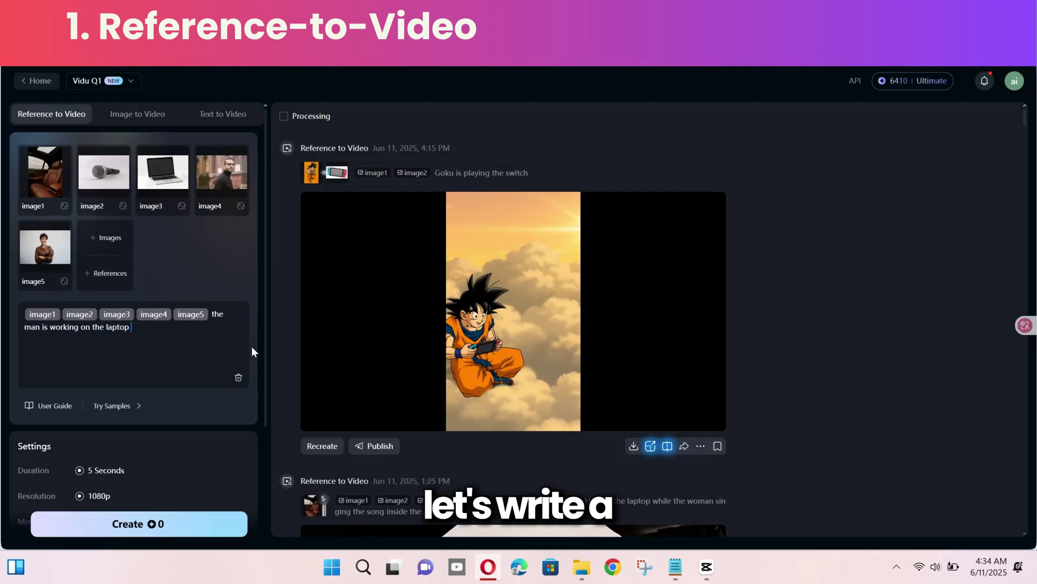
type("while the woman is singing the song inside the car")
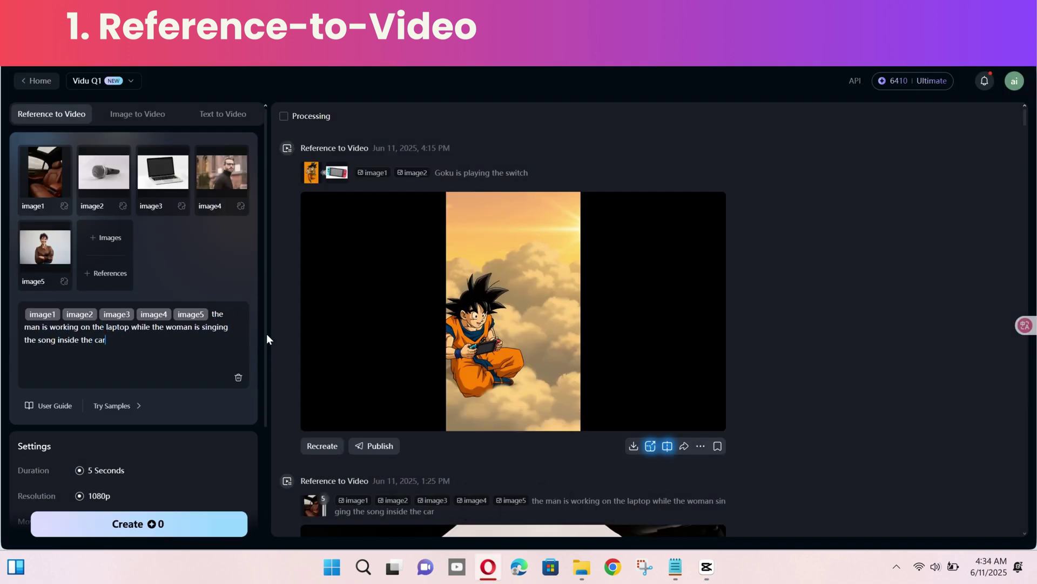
scroll(267, 338, "down", 3)
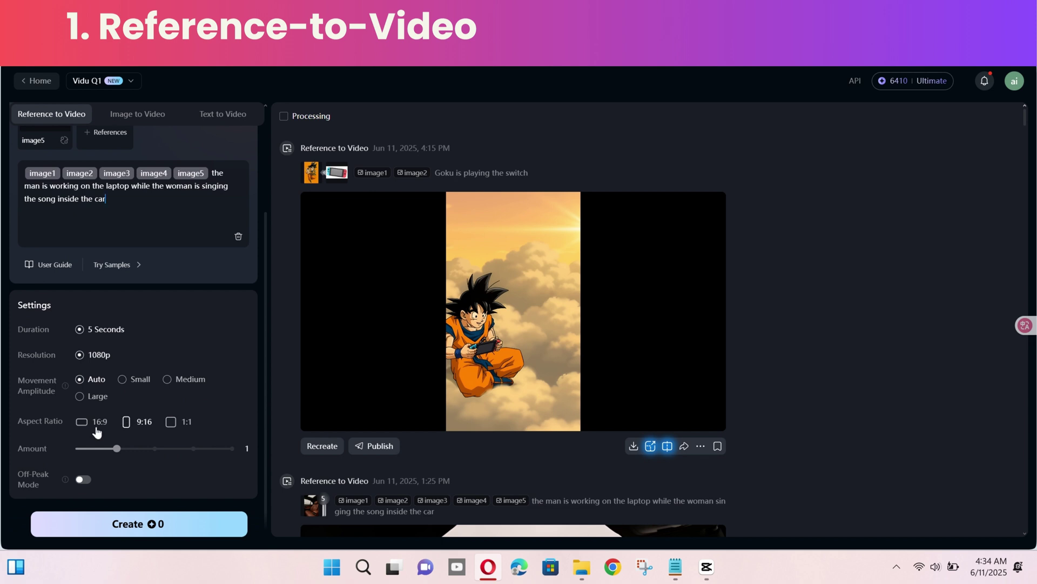
left_click(130, 522)
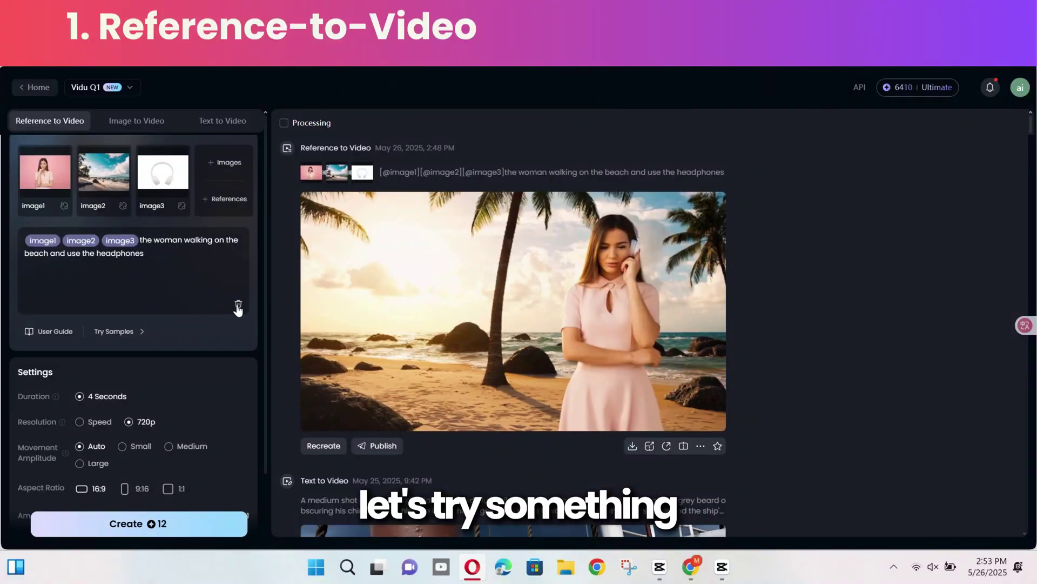
- Clear the beach prompt and its references, and upload the male model, puffy blue jacket, chicken wings and luxury car interior images
left_click(238, 306)
left_click(54, 217)
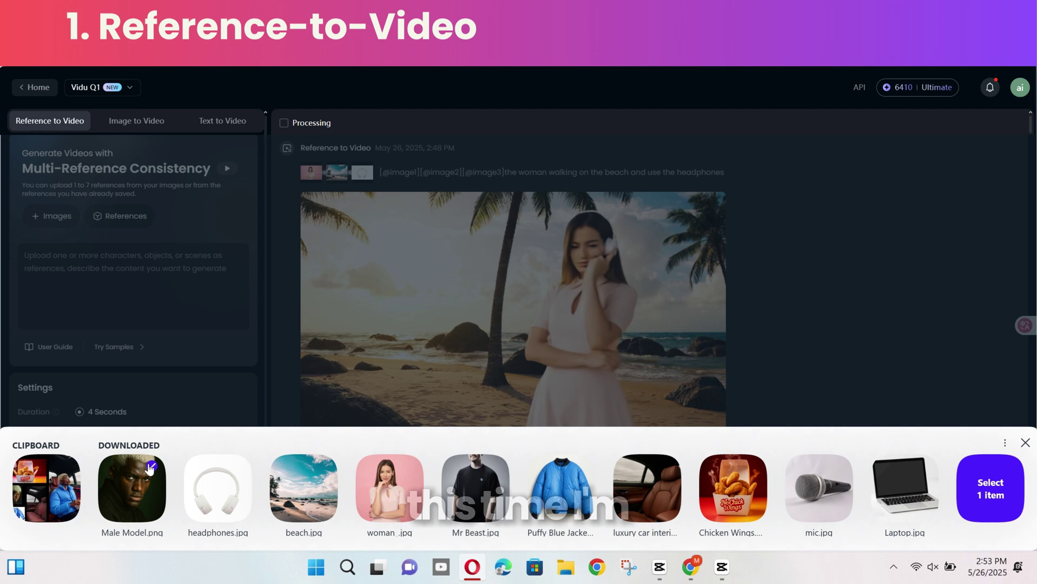
left_click(589, 470)
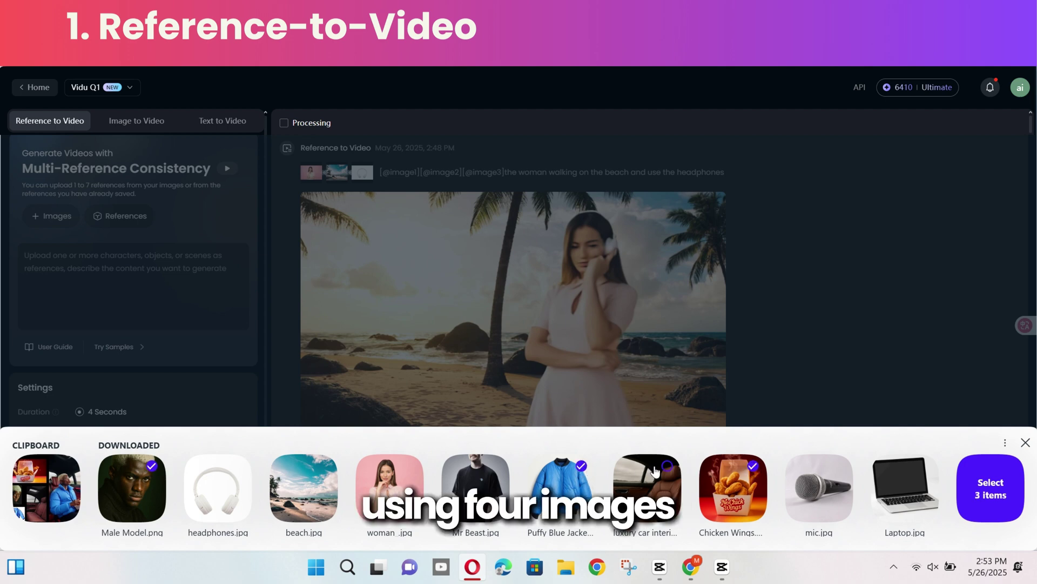
left_click(995, 497)
- Generate a video from the prompt "male model wearing the puffy blue jacket enjoying eating the chicken wings inside the car"
type("male")
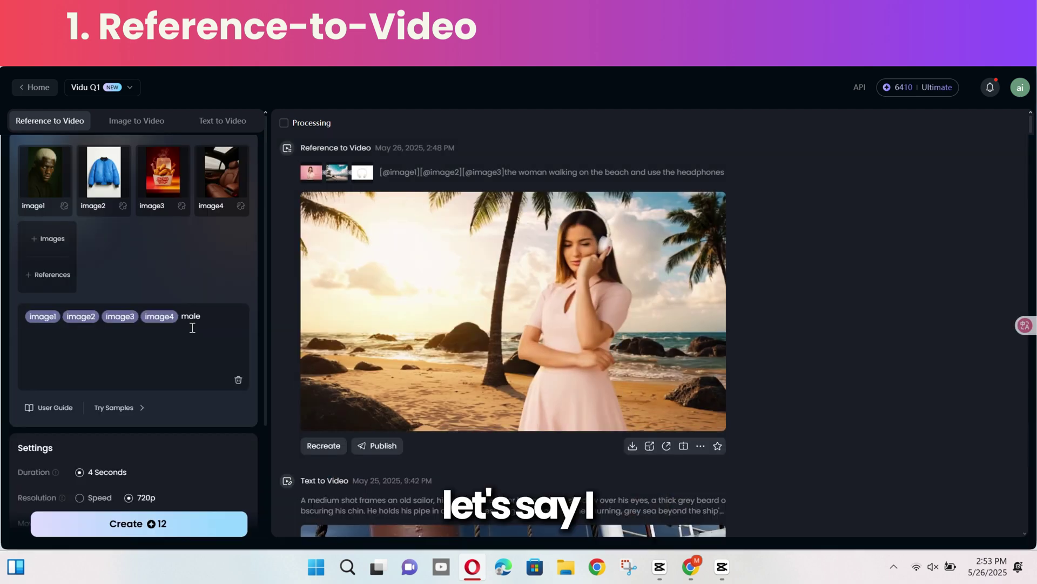
type(" model wearing the pu")
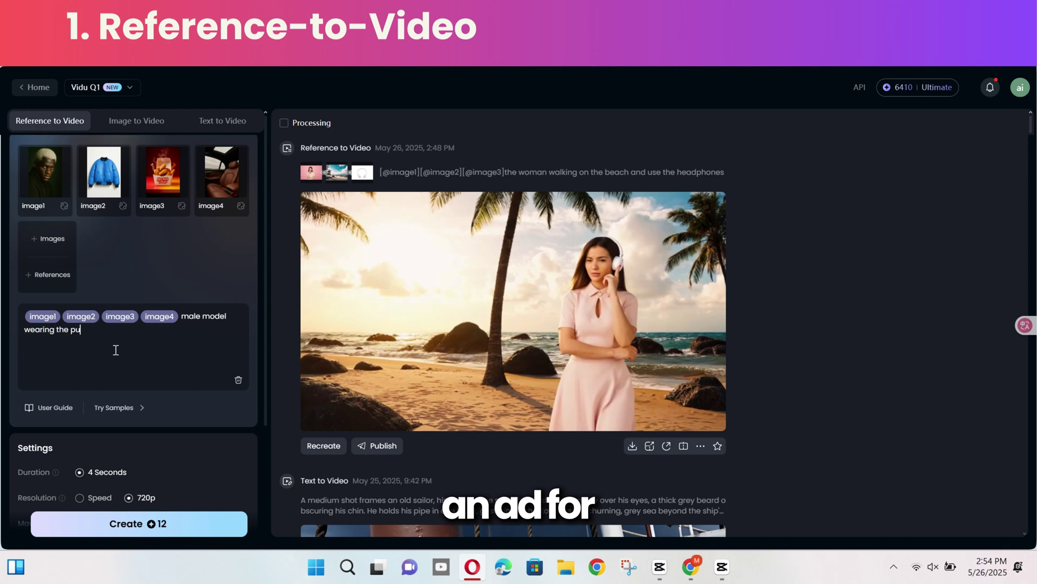
type("ffy blue jacket enjoy")
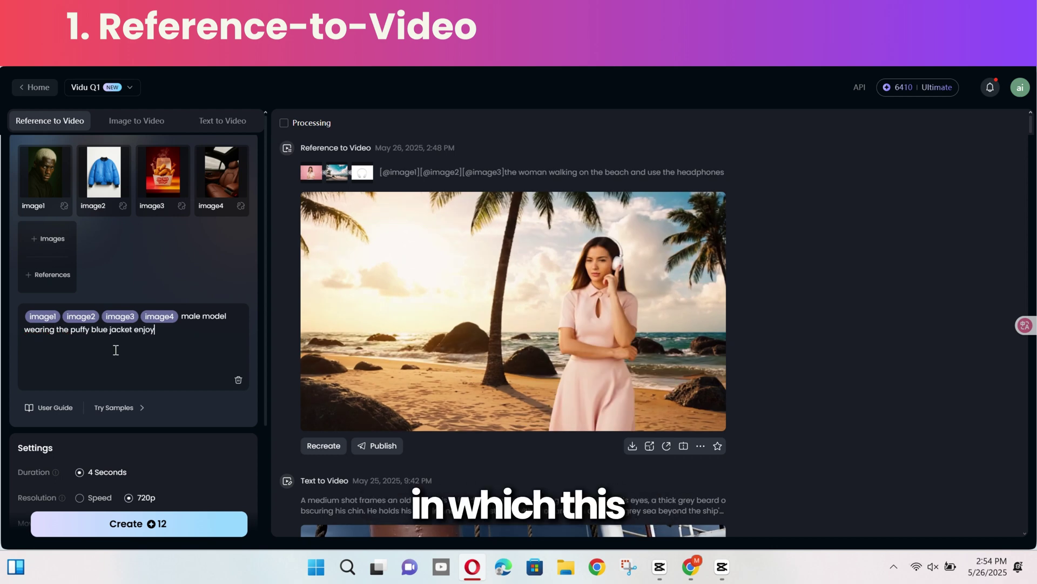
type("ing eating the ")
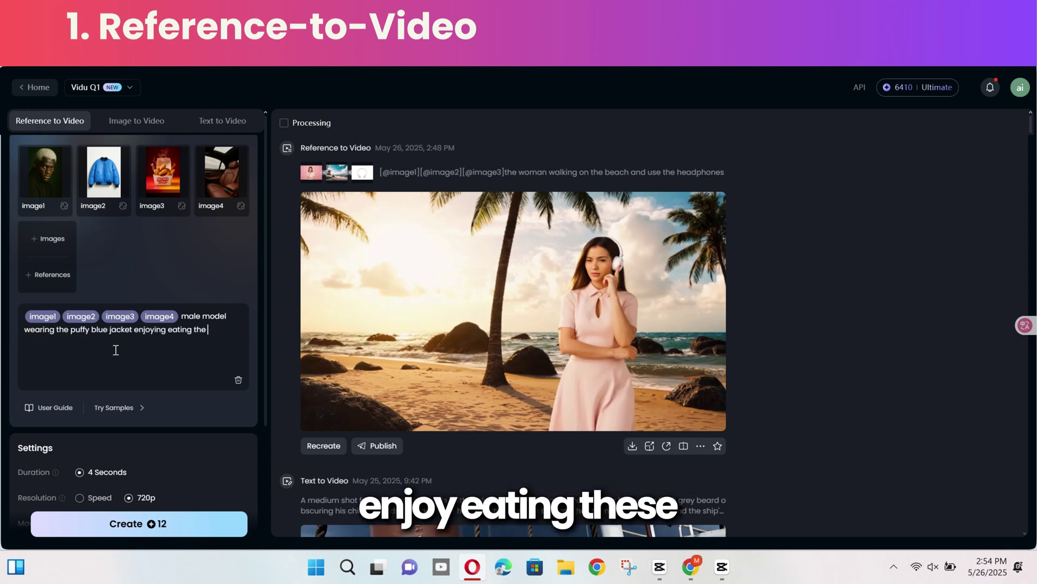
type("chicken wings")
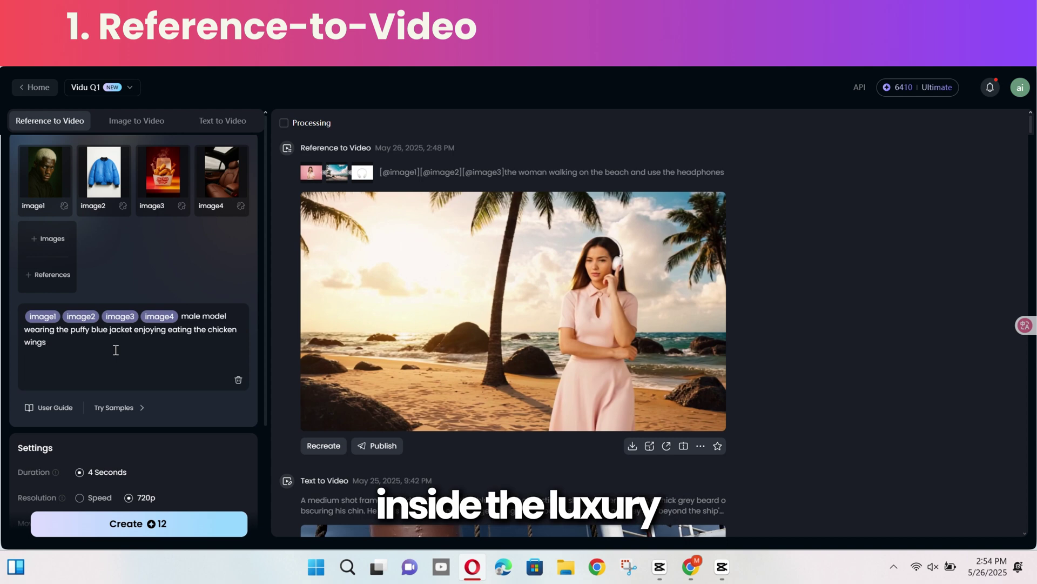
type(" inside the c")
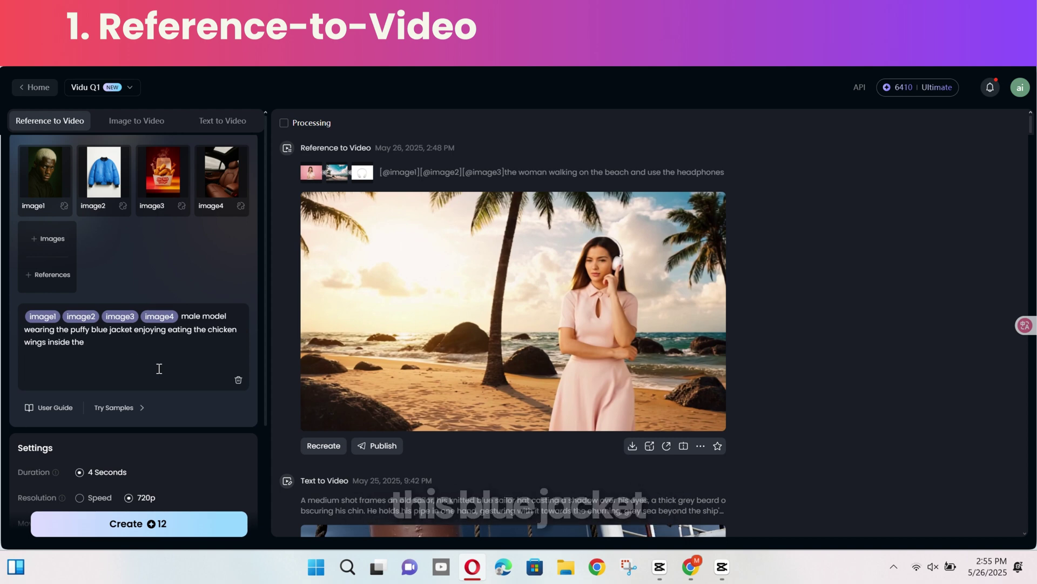
type("ar")
left_click(138, 523)
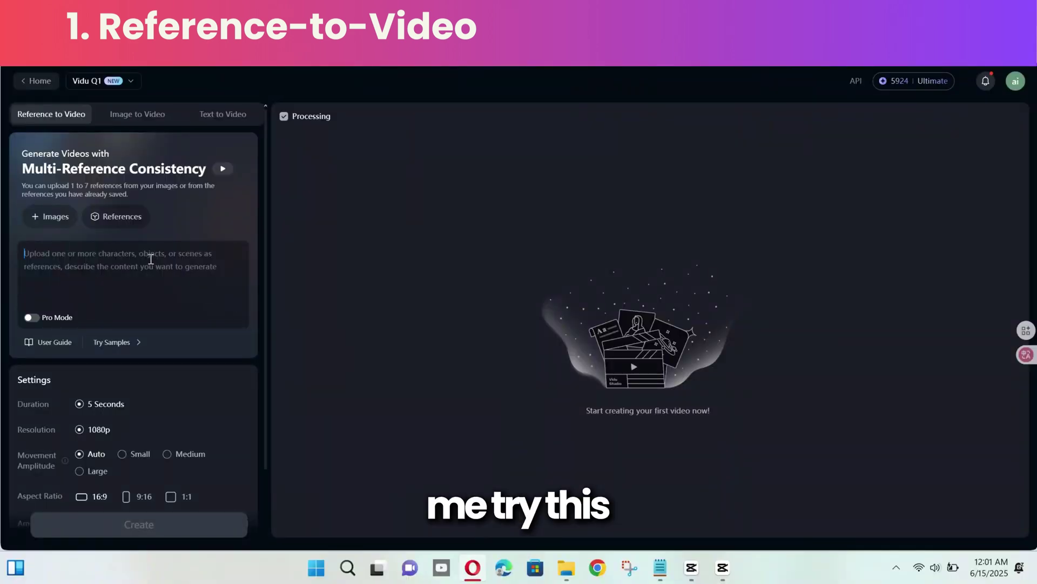
- Create a saved reference named "male" from the photo of the man in a black T-shirt
left_click(116, 221)
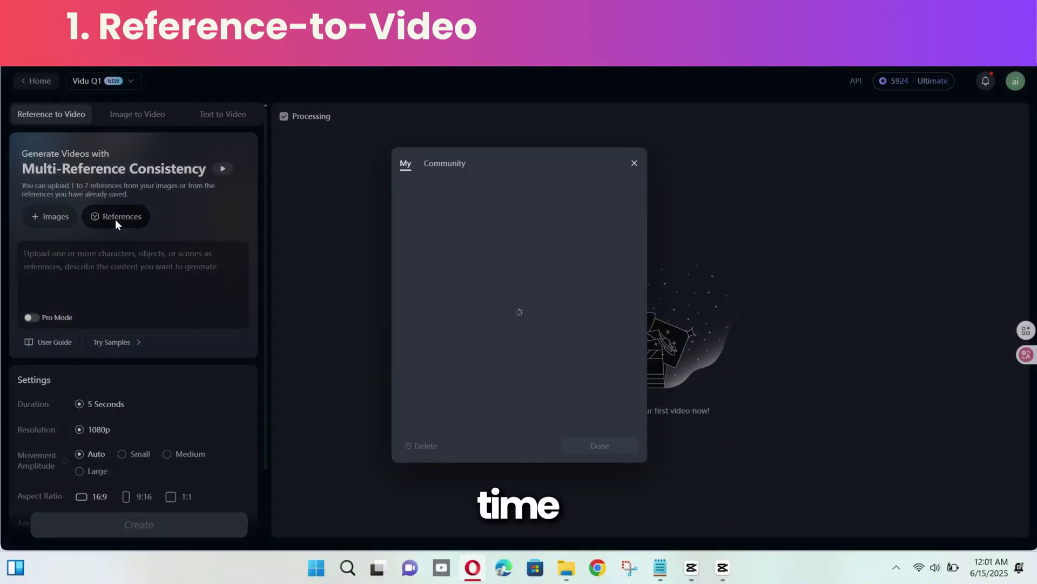
left_click(428, 249)
left_click(476, 273)
left_click(989, 486)
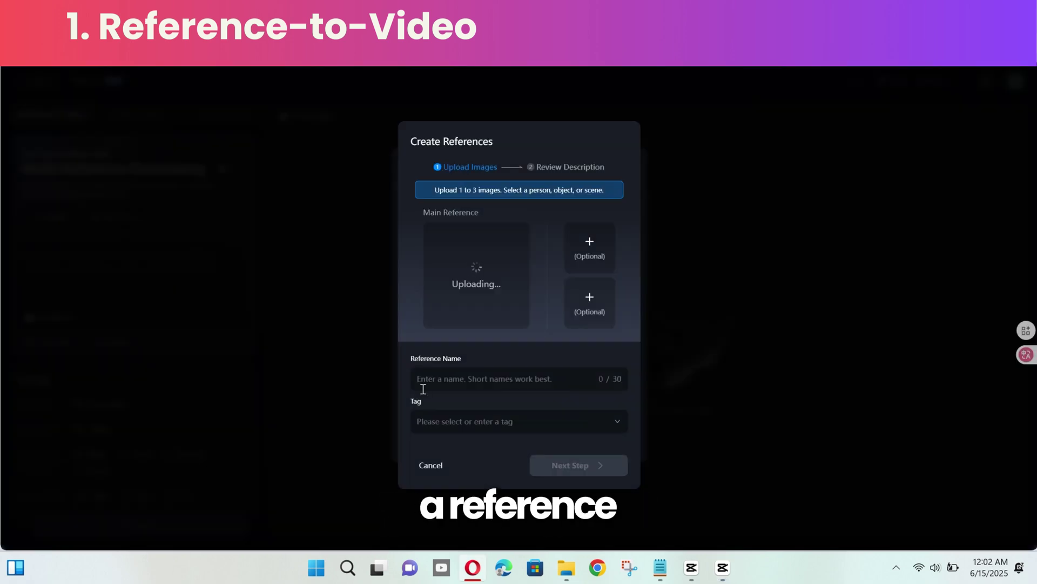
left_click(576, 468)
left_click(574, 471)
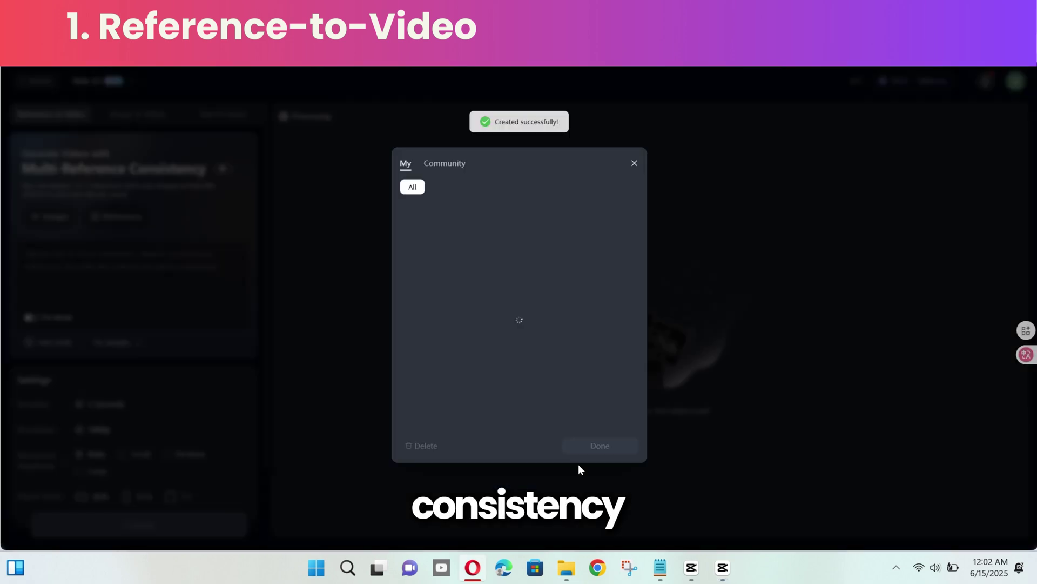
- Create a saved reference named "mountains" from the mountain road image
left_click(412, 186)
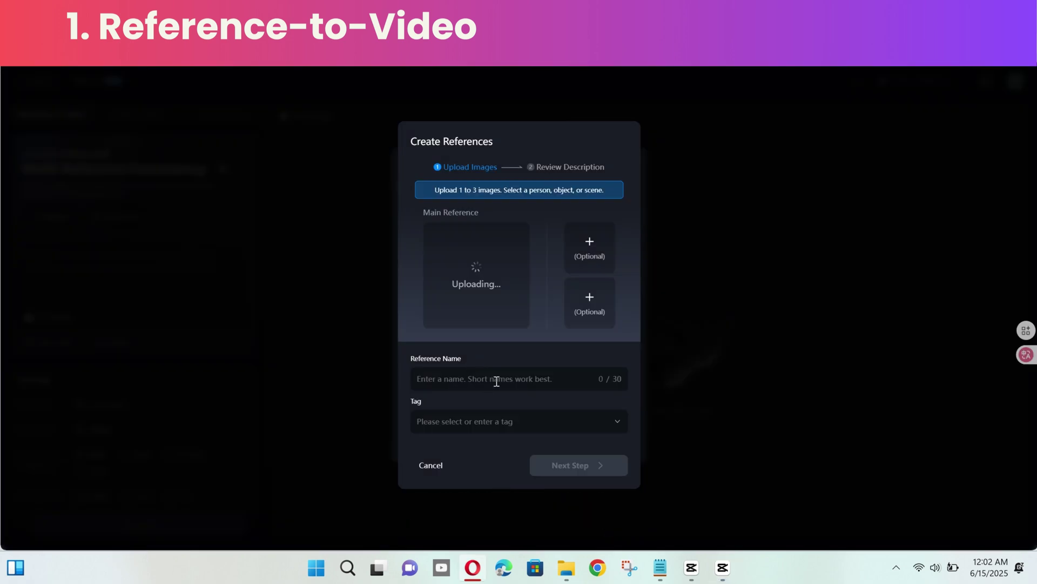
left_click(497, 378)
type("mountains")
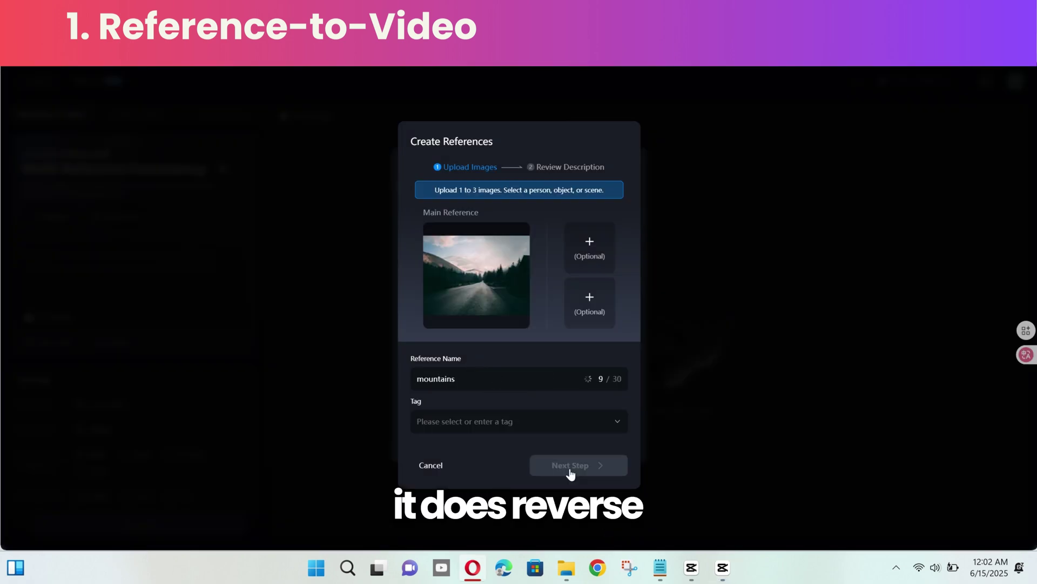
left_click(570, 473)
left_click(595, 463)
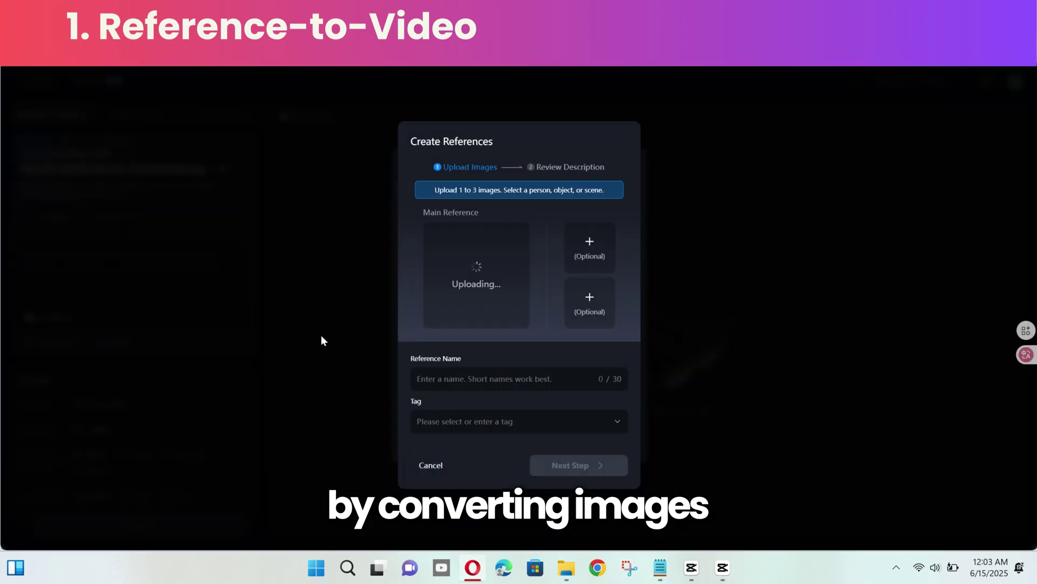
- Create a saved reference named "headphones" from the white headphones image, keeping the Realistic style, and close the reference library
left_click(511, 379)
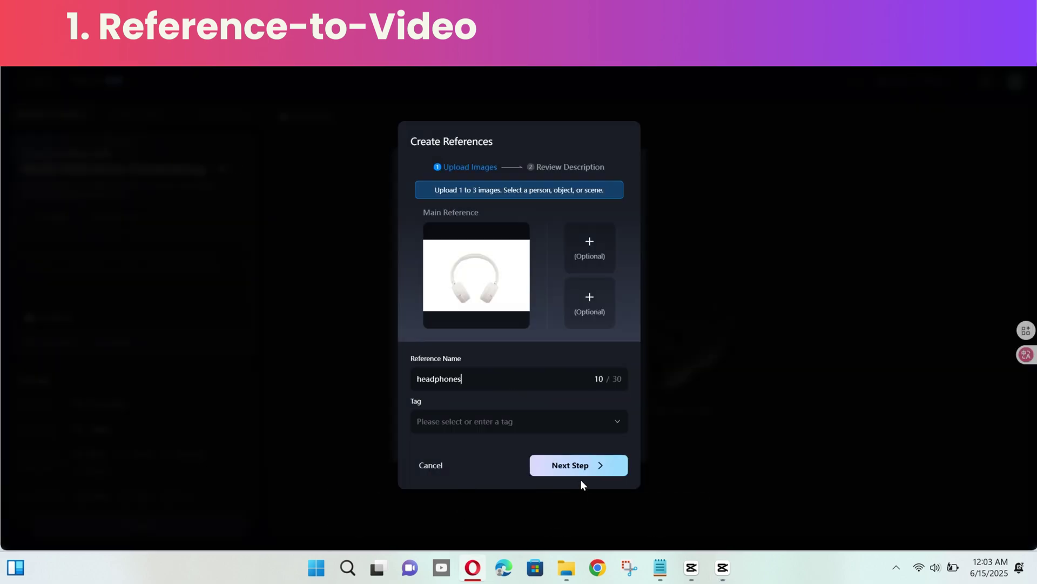
left_click(586, 469)
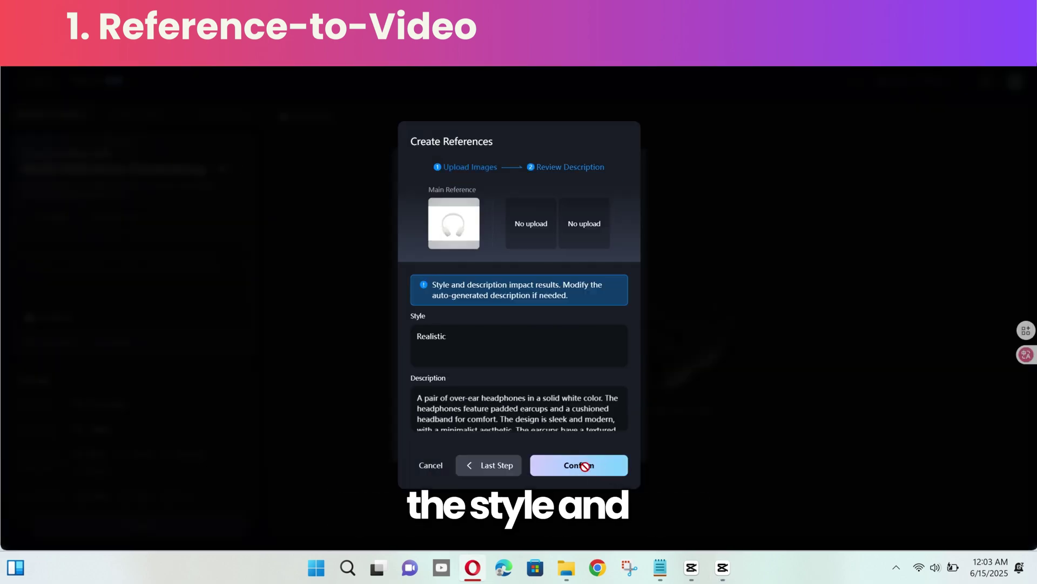
left_click(585, 466)
left_click(637, 172)
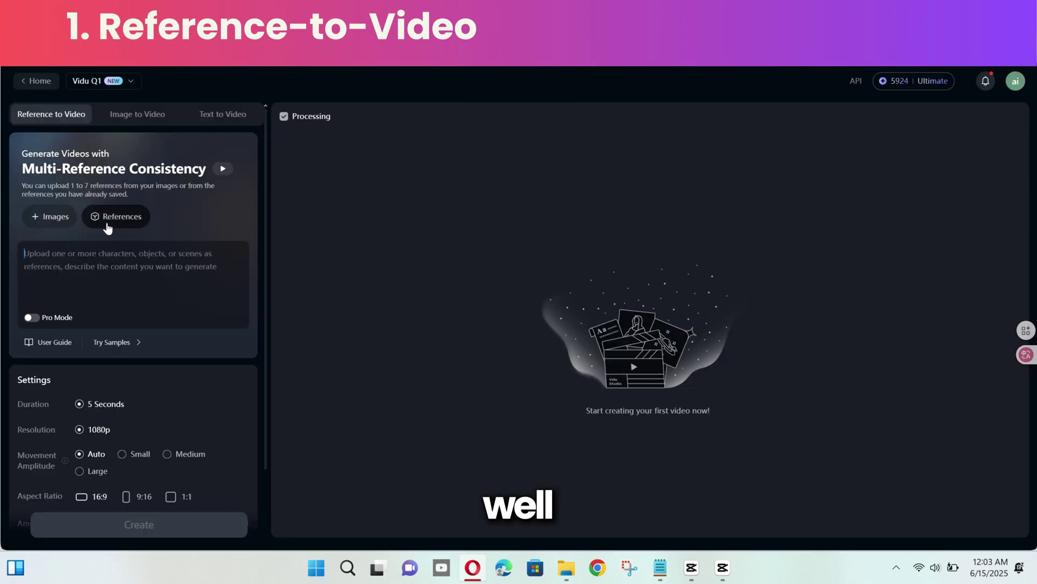
- Add the male, mountains and headphones references with the prompt "the male model is jogging in the mountains and using the headphones."
left_click(116, 216)
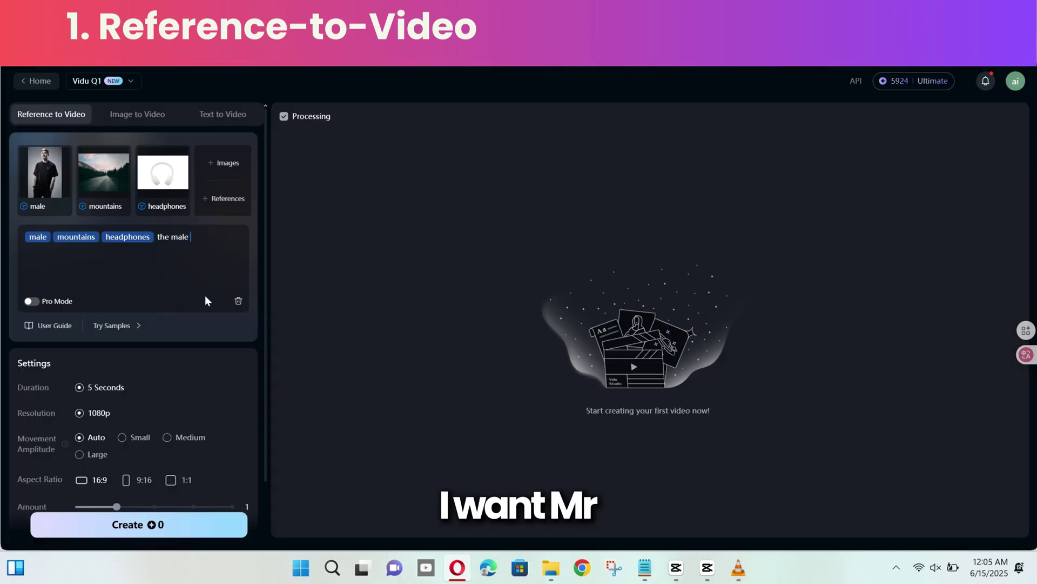
type("model is jogging in the mountai")
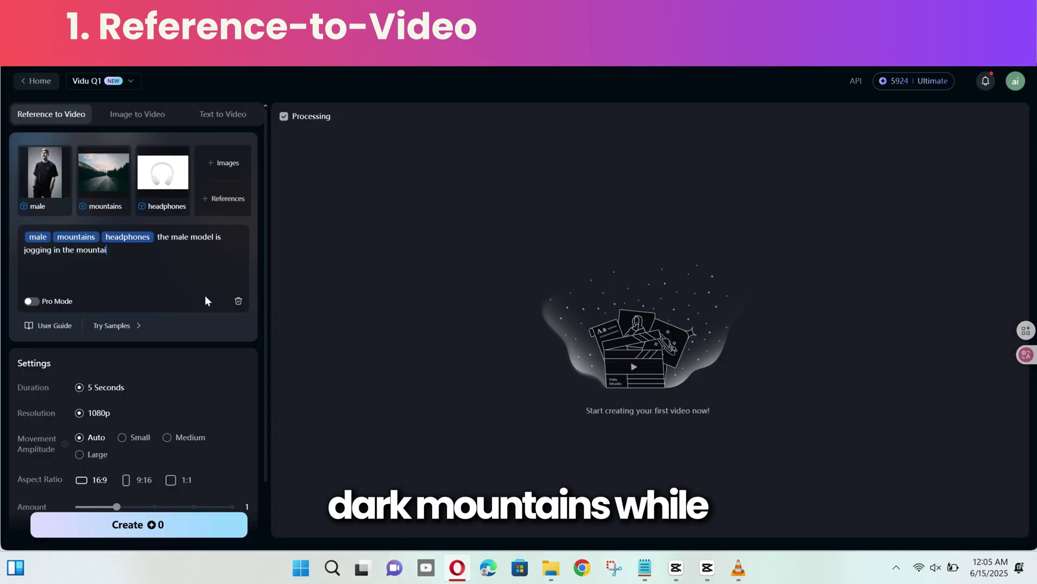
type("ns and using the headphones")
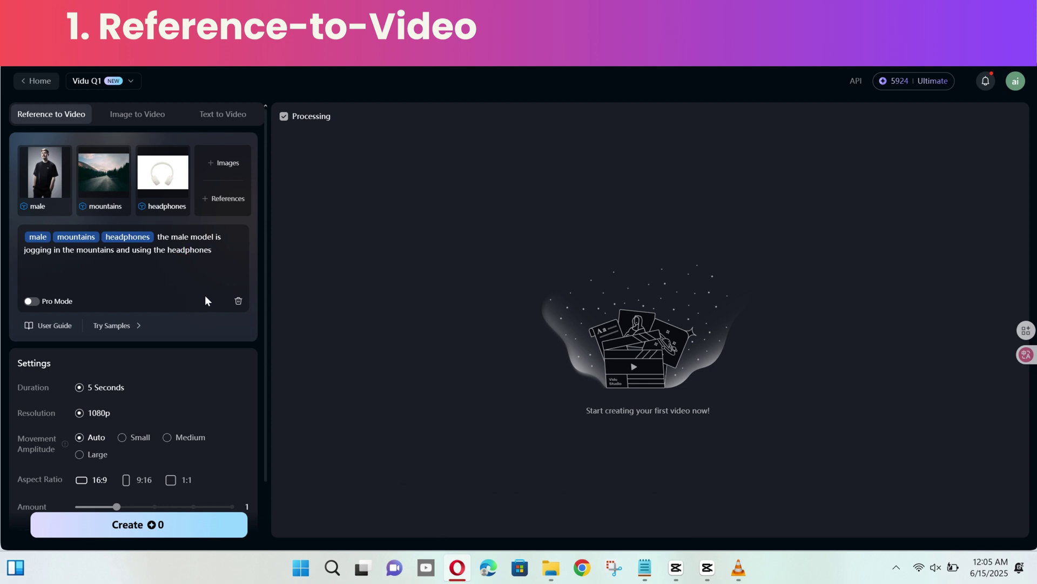
type(".")
scroll(205, 300, "down", 1)
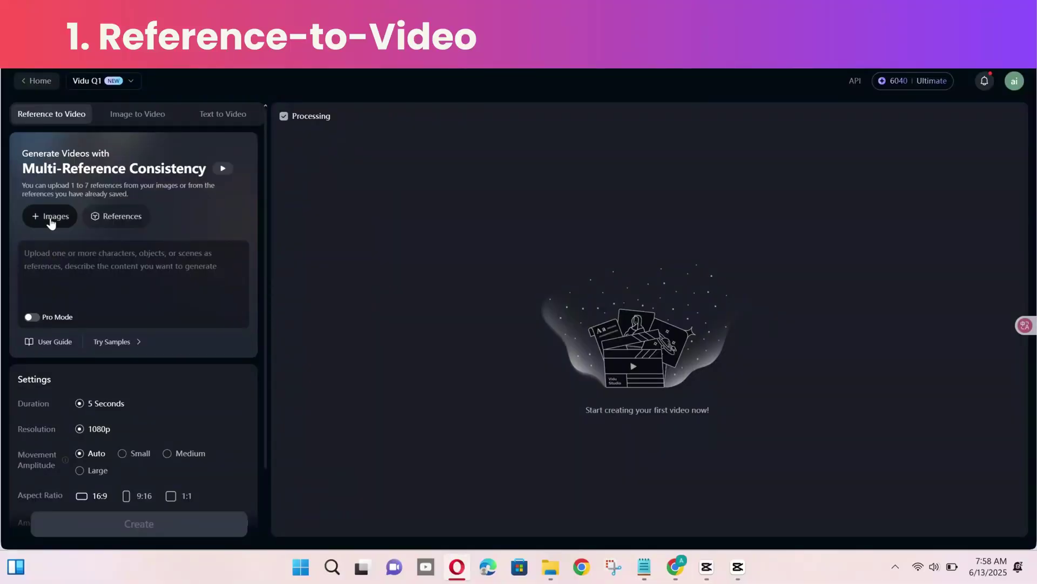
- Upload the Mario, Pikachu, Mickey Mouse, ramen and dining table images as references
left_click(51, 217)
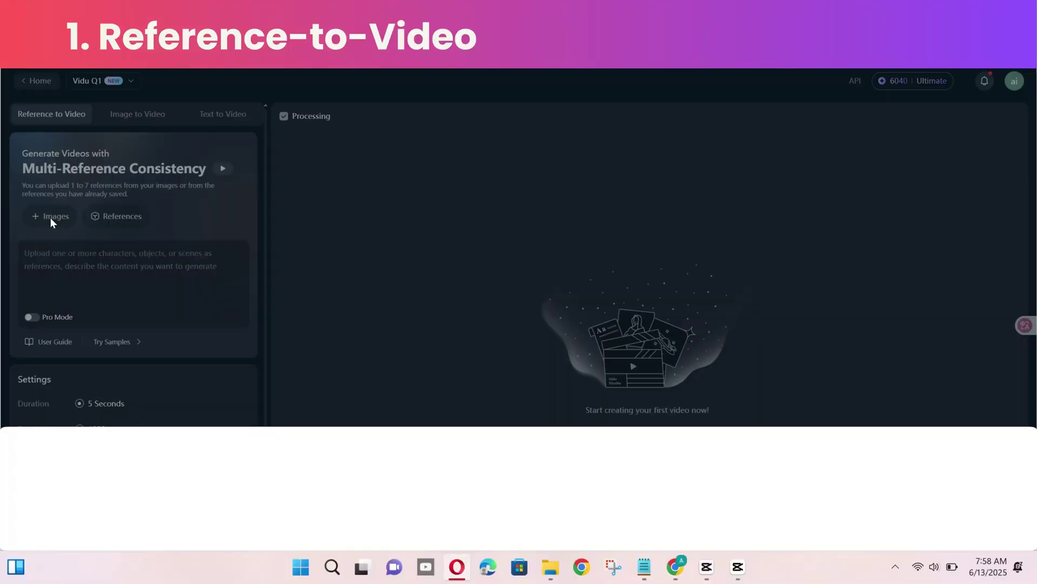
left_click(409, 469)
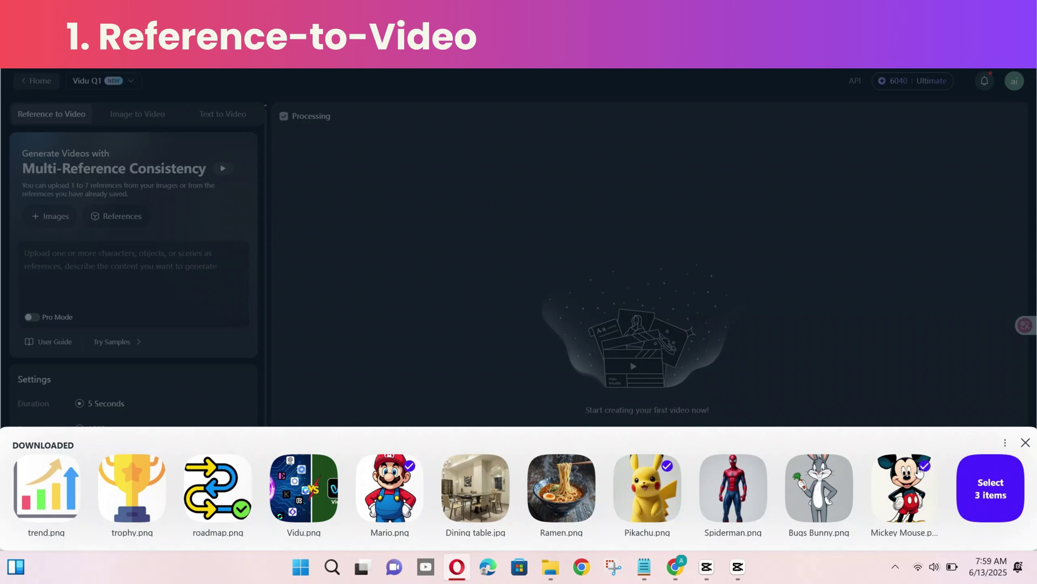
left_click(974, 482)
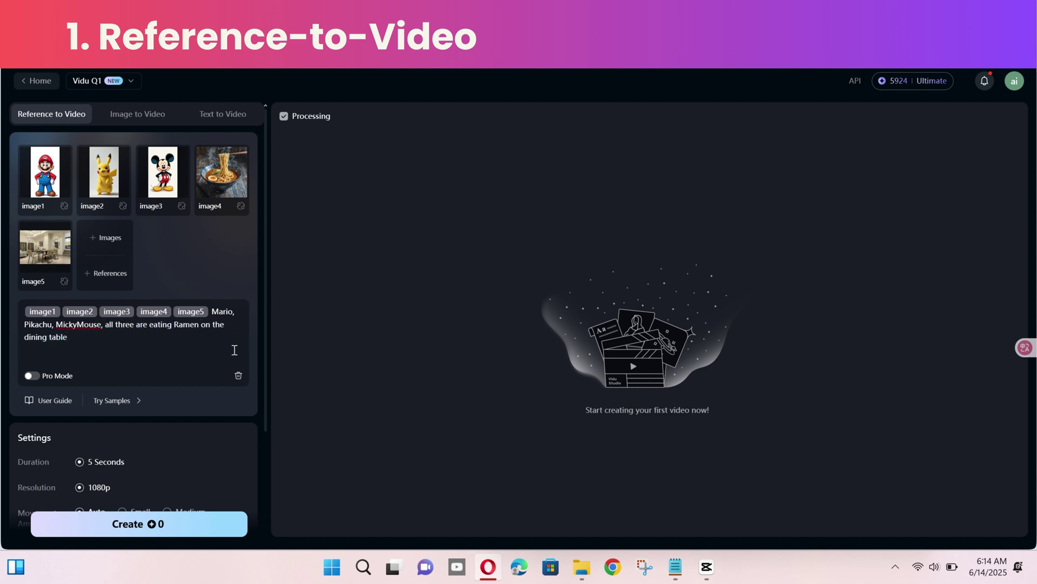
- Generate the video of Mario, Pikachu and Mickey Mouse eating ramen on the dining table from the five reference images
left_click_drag(267, 328, 267, 439)
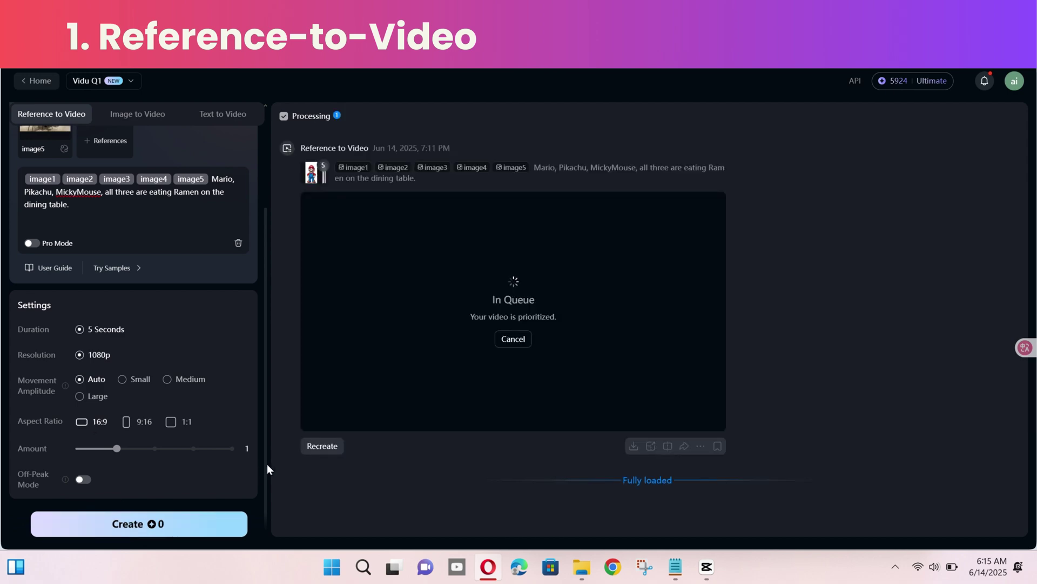
left_click_drag(267, 463, 262, 332)
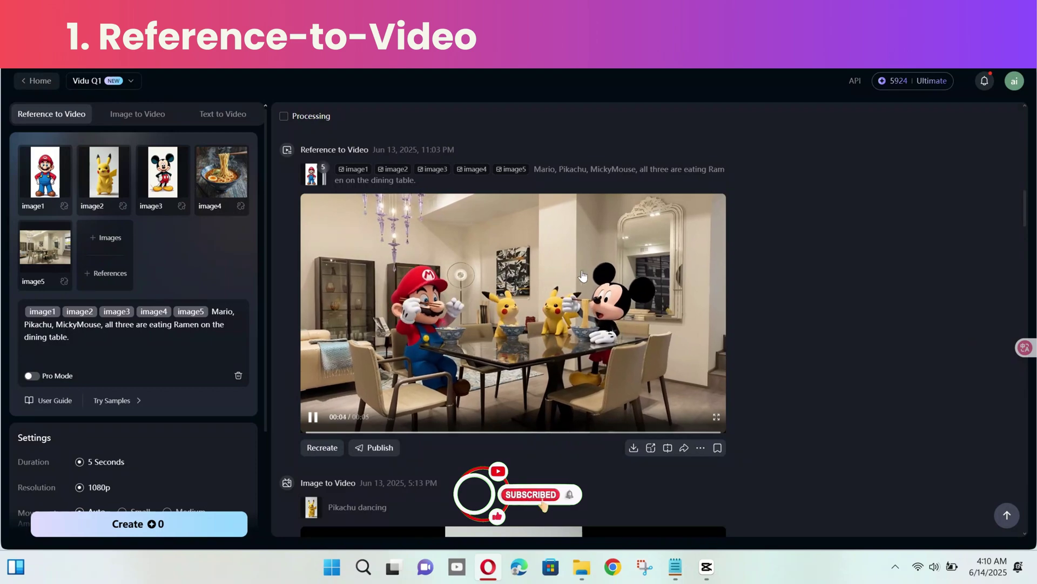
- Compare the earlier generated ramen videos and examine how the prompt wording differs between them
scroll(1026, 221, "up", 2)
left_click_drag(1025, 218, 1025, 199)
left_click_drag(534, 158, 678, 175)
left_click(678, 176)
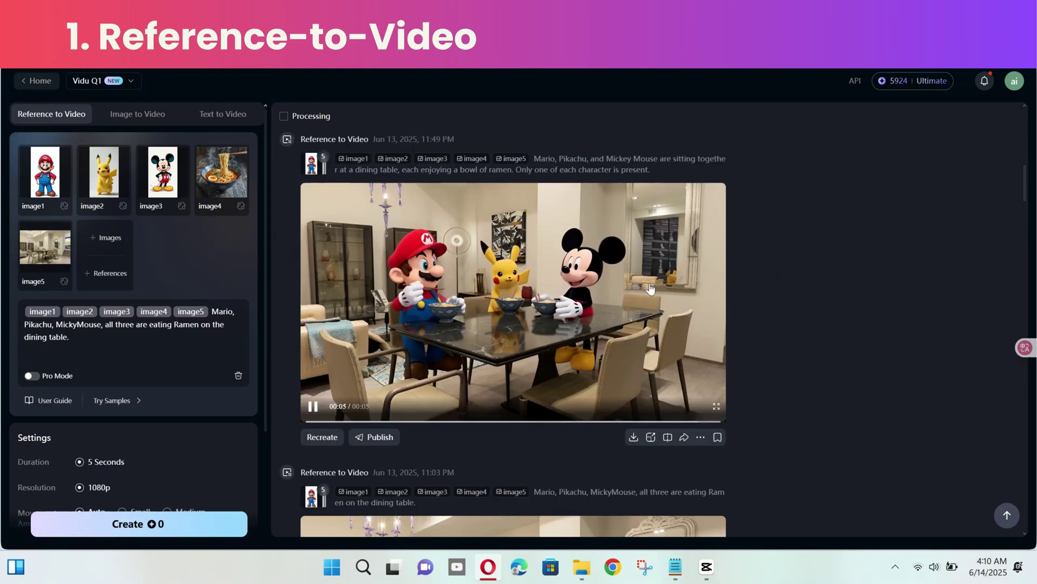
scroll(1035, 178, "up", 3)
scroll(1034, 179, "down", 3)
left_click_drag(529, 197, 578, 212)
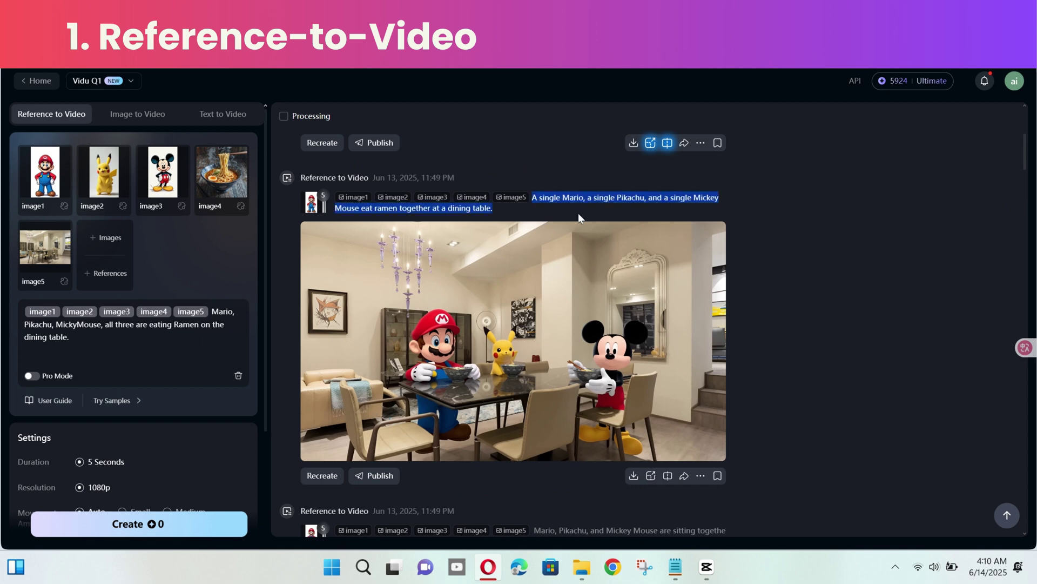
left_click(581, 212)
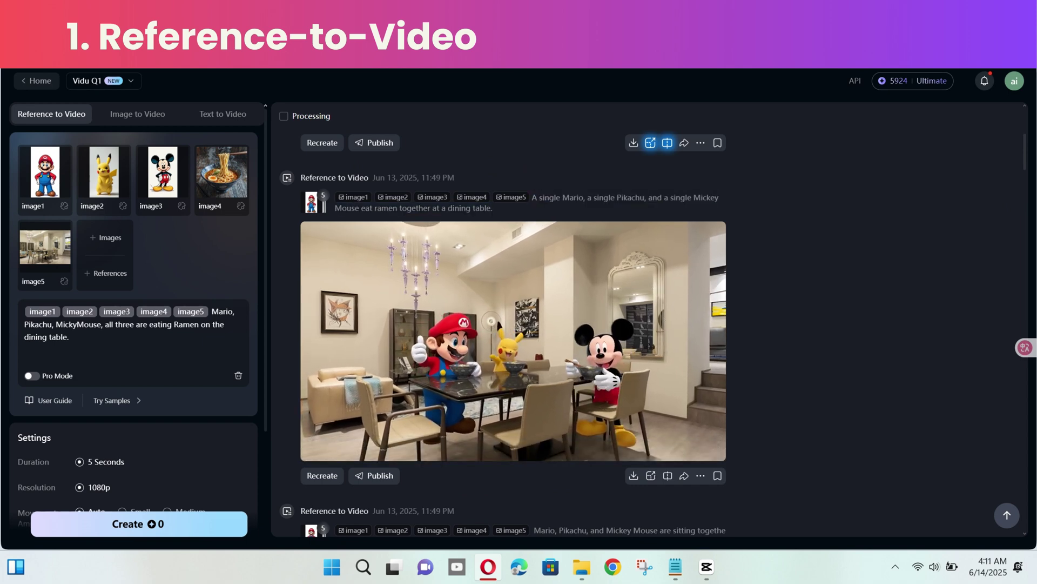
scroll(533, 179, "up", 6)
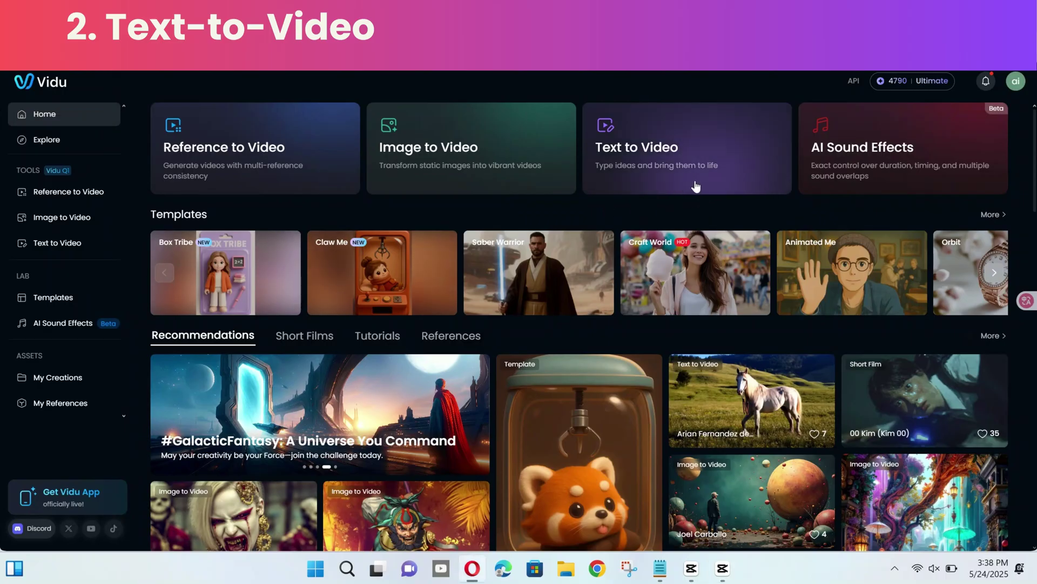
- Start a Text to Video project and keep Vidu Q1 as the model
left_click(657, 188)
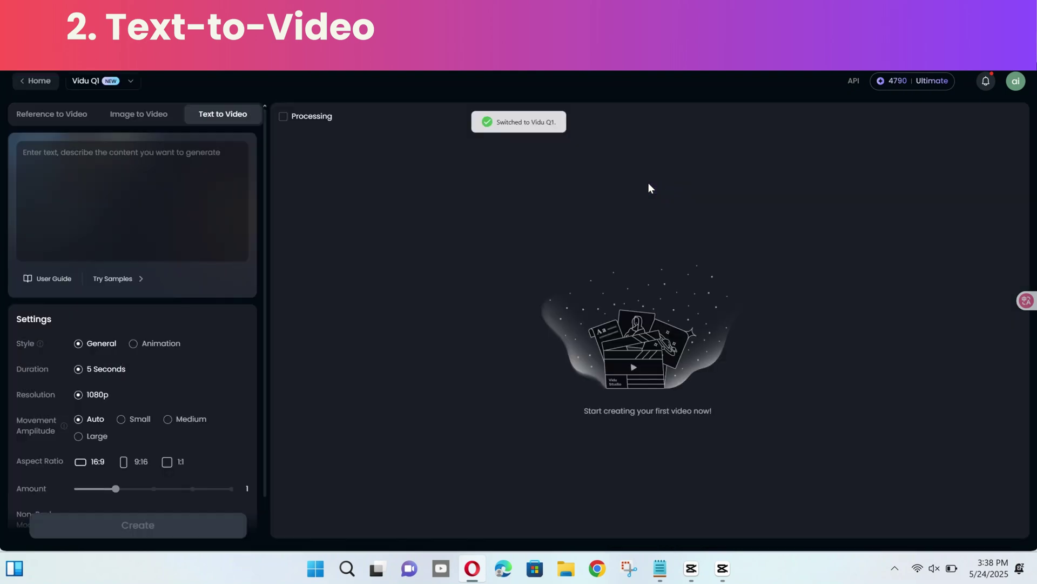
left_click(133, 85)
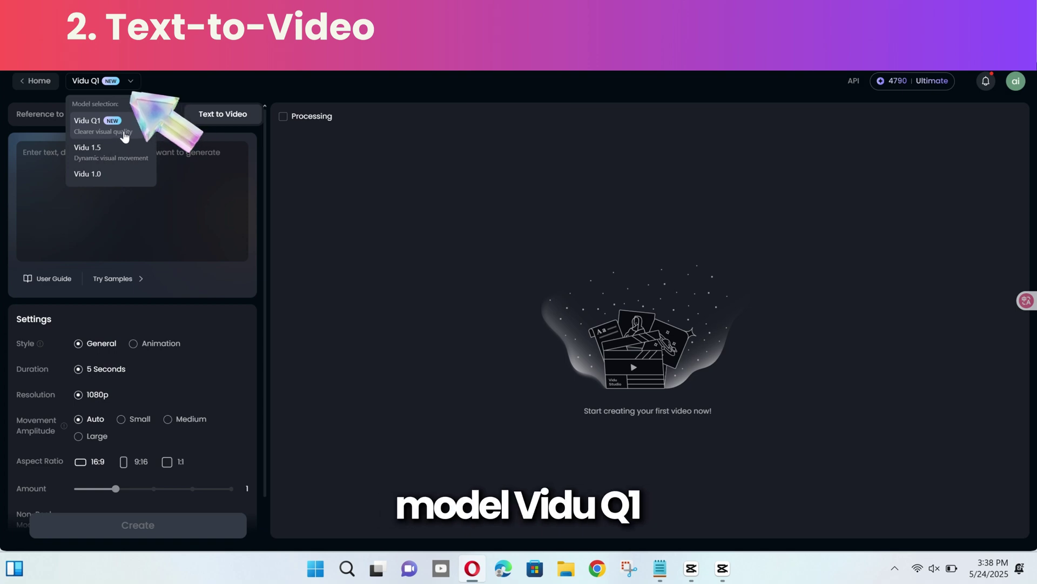
left_click(182, 152)
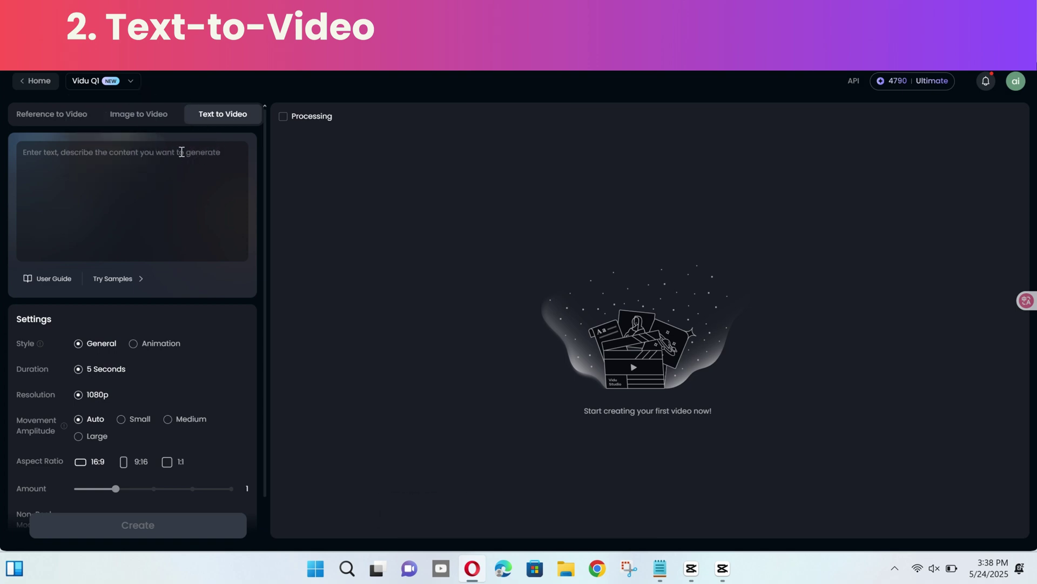
- Copy the anime-style prompt about a person sitting alone after class or work from Notepad into the Text to Video prompt
left_click(661, 578)
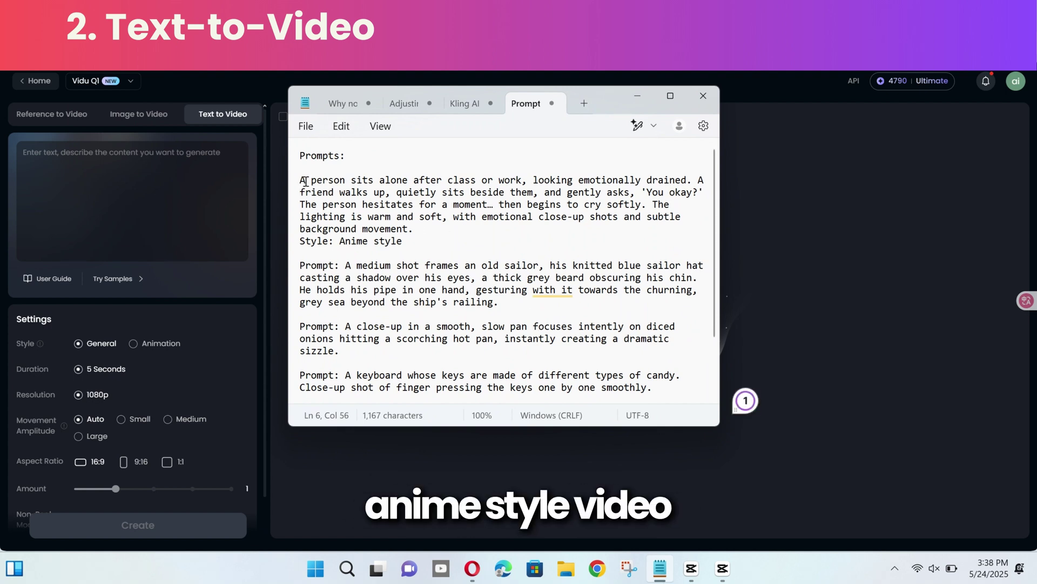
left_click_drag(305, 181, 417, 241)
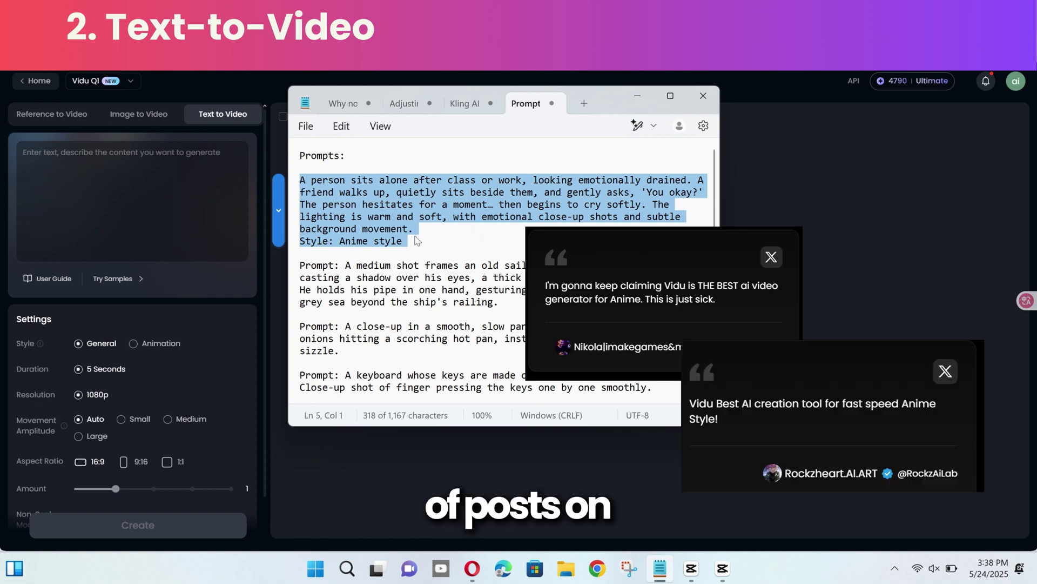
right_click(409, 233)
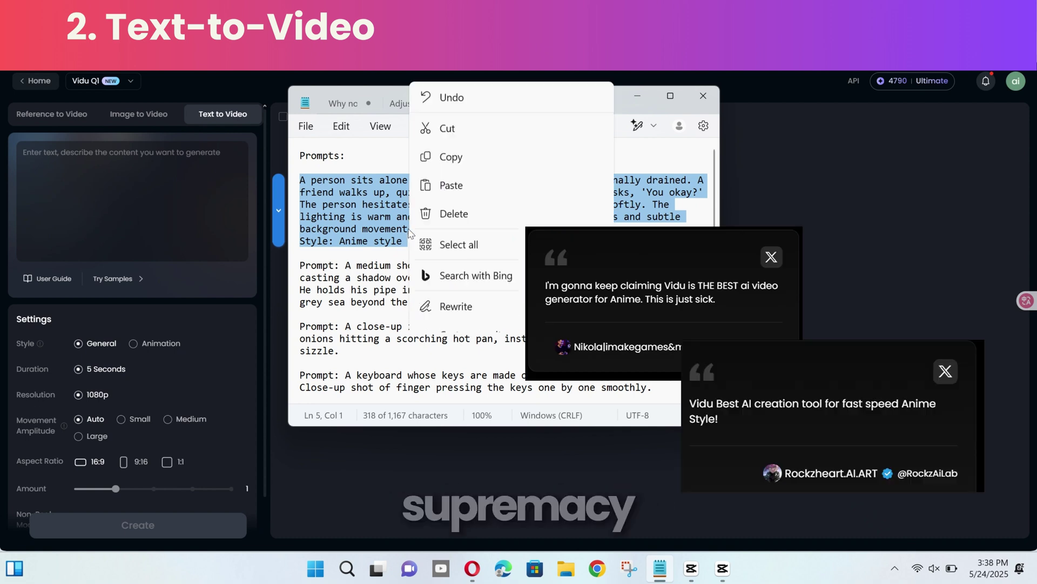
left_click(469, 81)
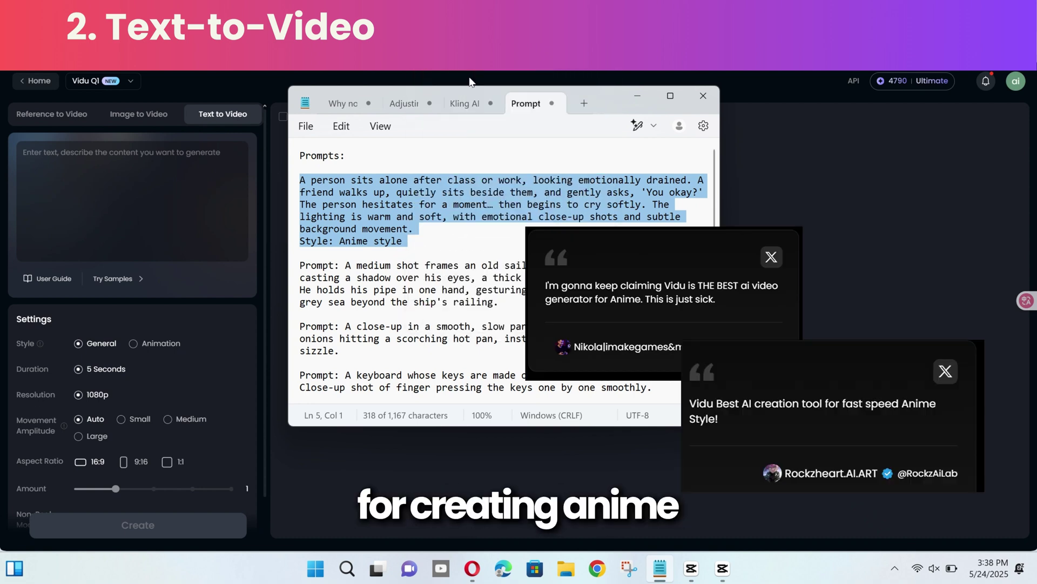
left_click(154, 158)
right_click(154, 157)
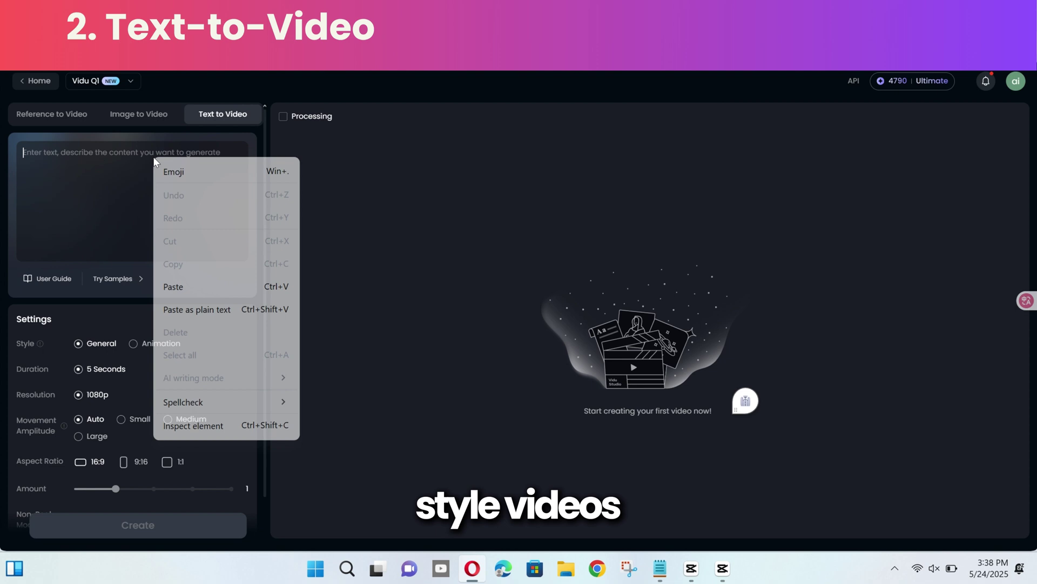
left_click(201, 287)
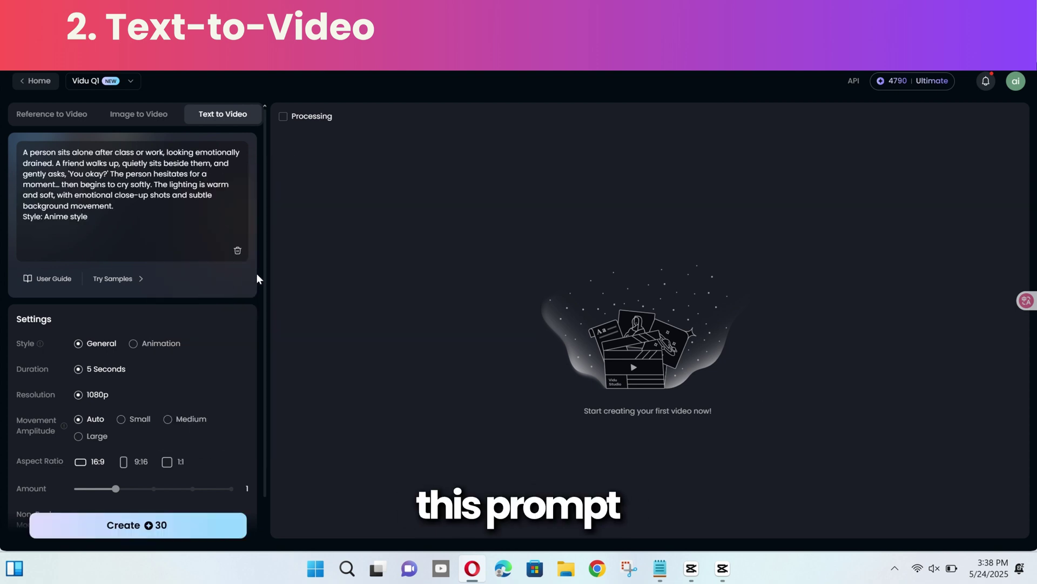
- Set the amount to 1 and generate the anime-style video with Non-Peak Mode off
left_click_drag(267, 274, 267, 315)
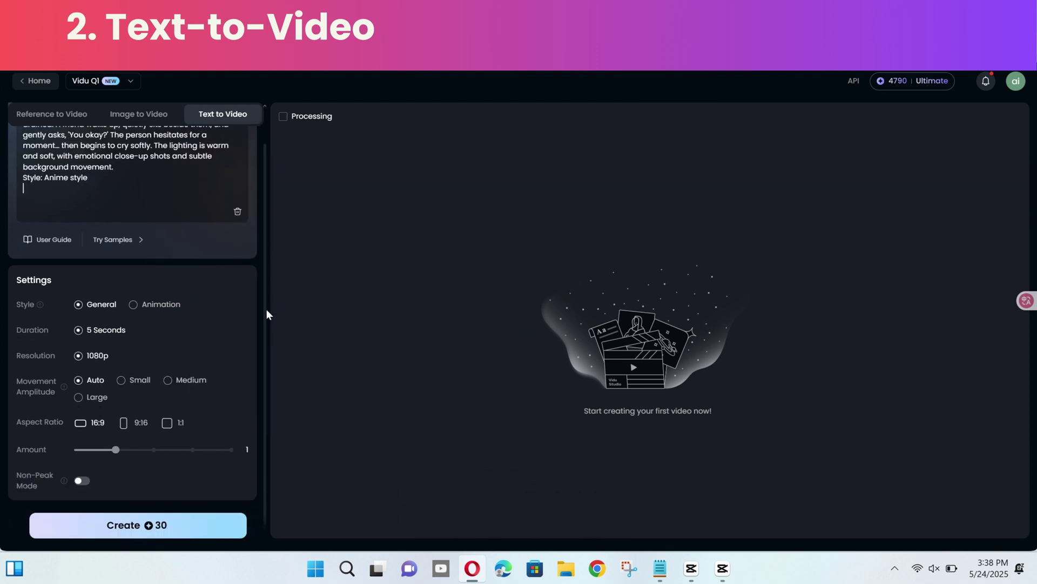
mouse_move(92, 314)
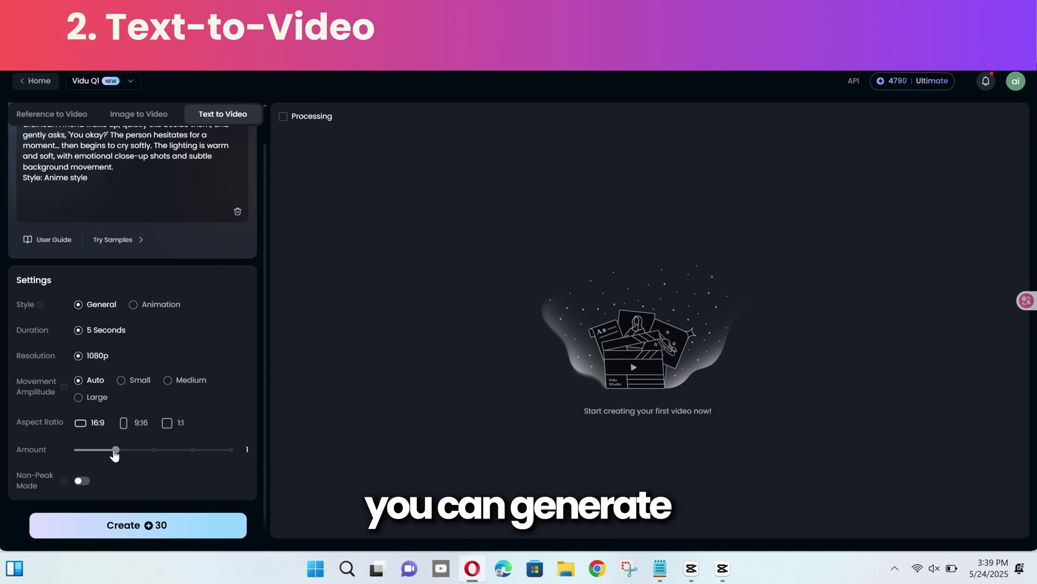
left_click_drag(116, 454, 238, 455)
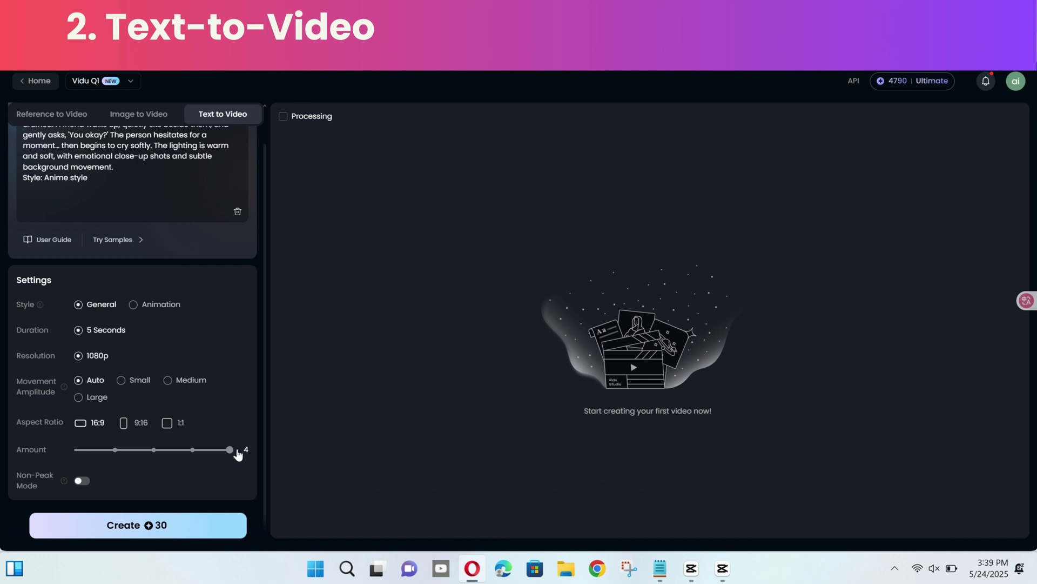
left_click(123, 458)
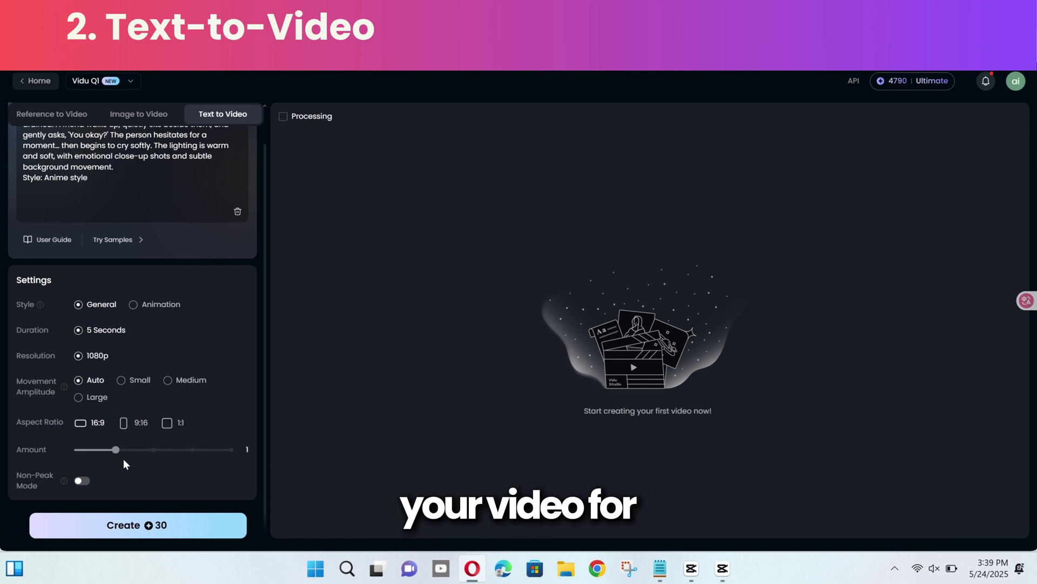
left_click(81, 485)
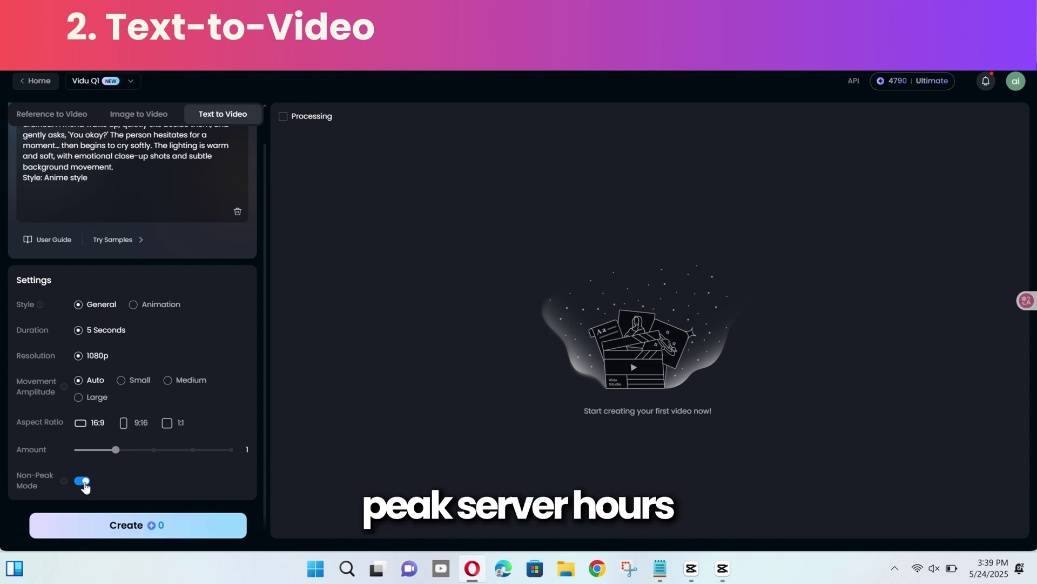
left_click(180, 532)
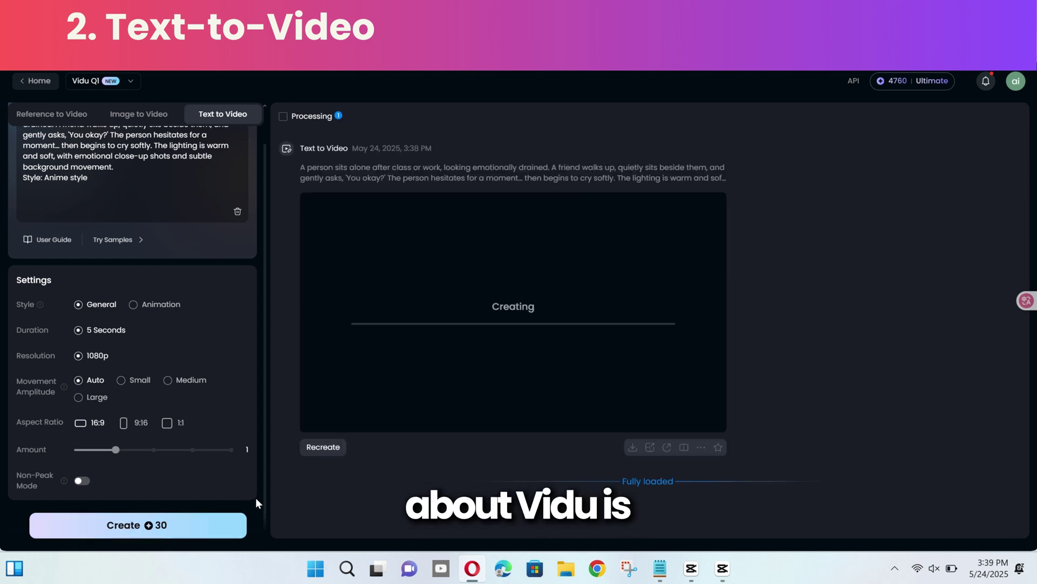
- Open the Vidu Prompt User Guide and read the comparative prompt examples, the prompt formula and the prompt analysis
scroll(262, 483, "up", 1)
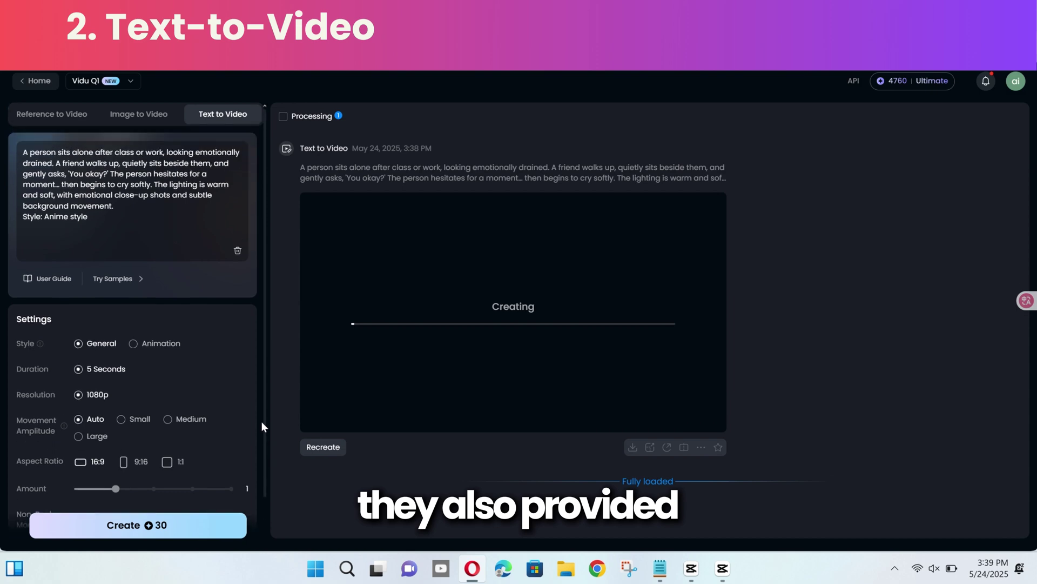
left_click(48, 278)
scroll(852, 283, "down", 4)
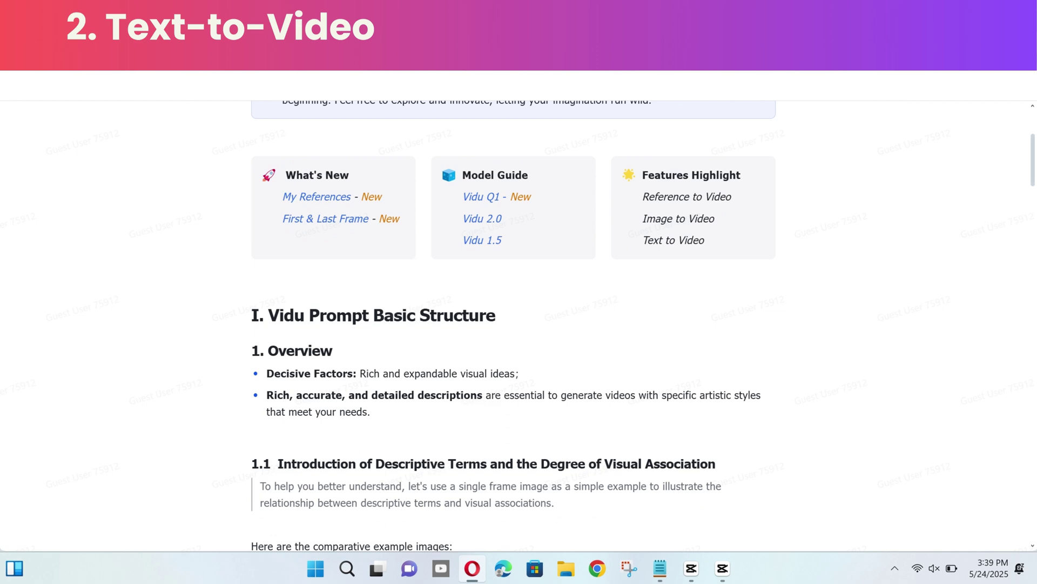
scroll(632, 324, "down", 6)
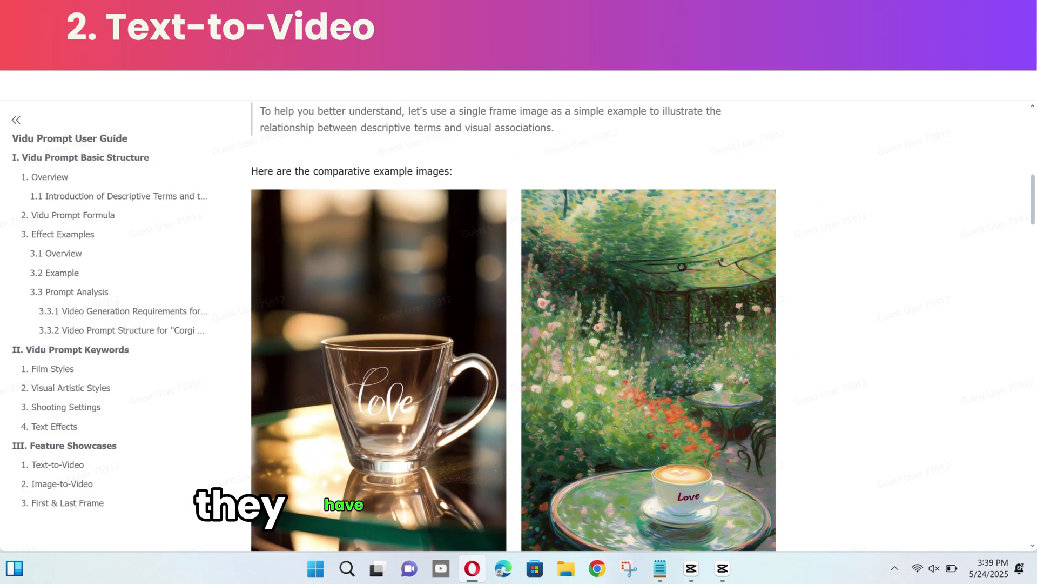
scroll(731, 508, "down", 3)
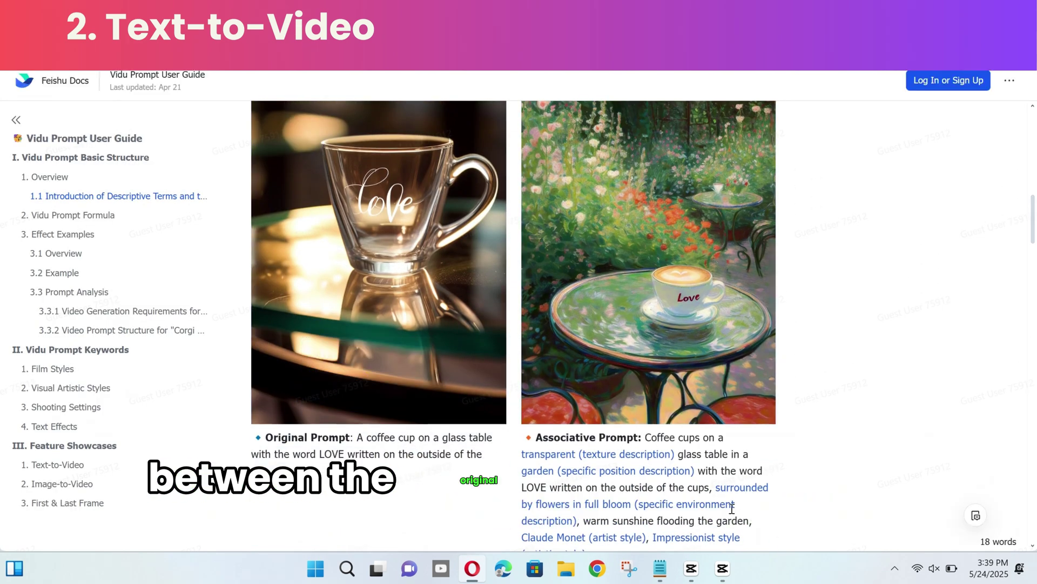
scroll(732, 508, "down", 10)
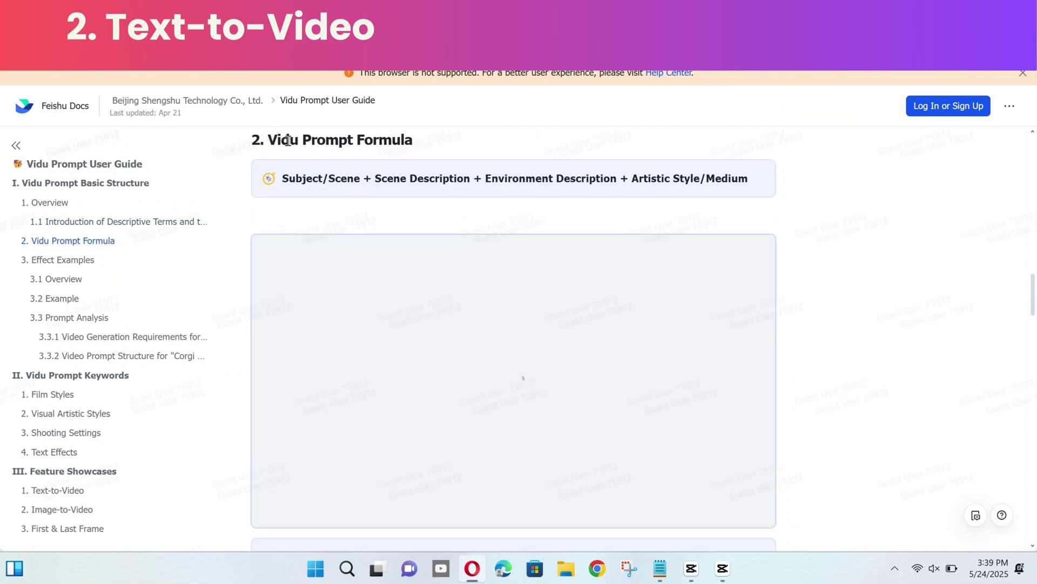
triple_click(445, 146)
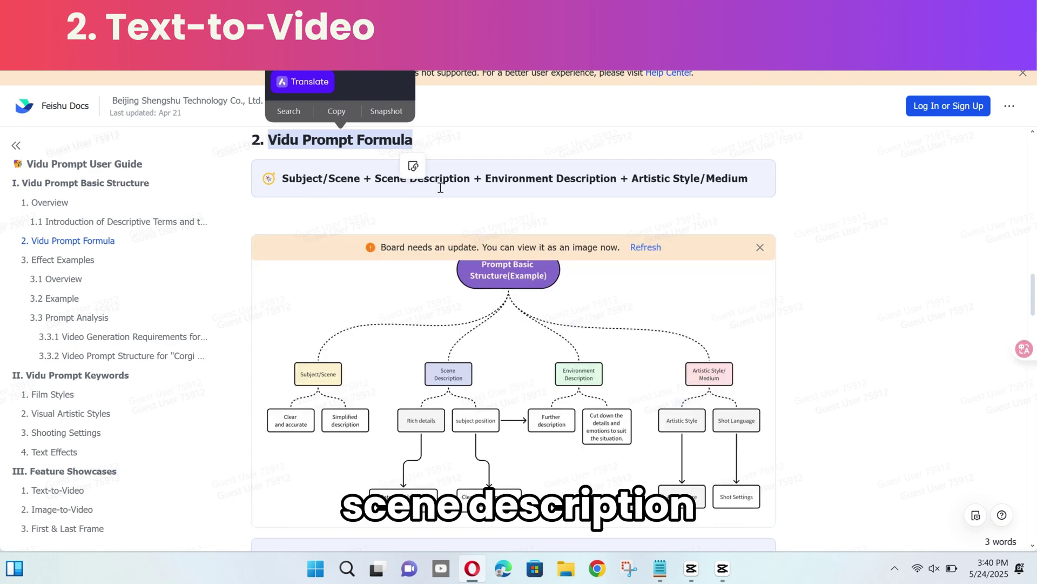
left_click(532, 198)
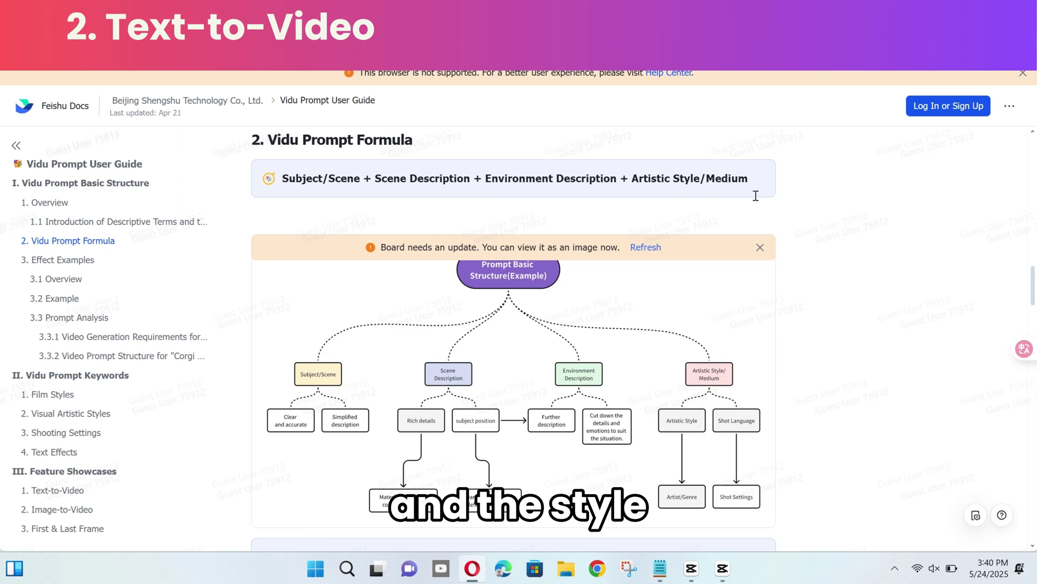
scroll(834, 301, "down", 3)
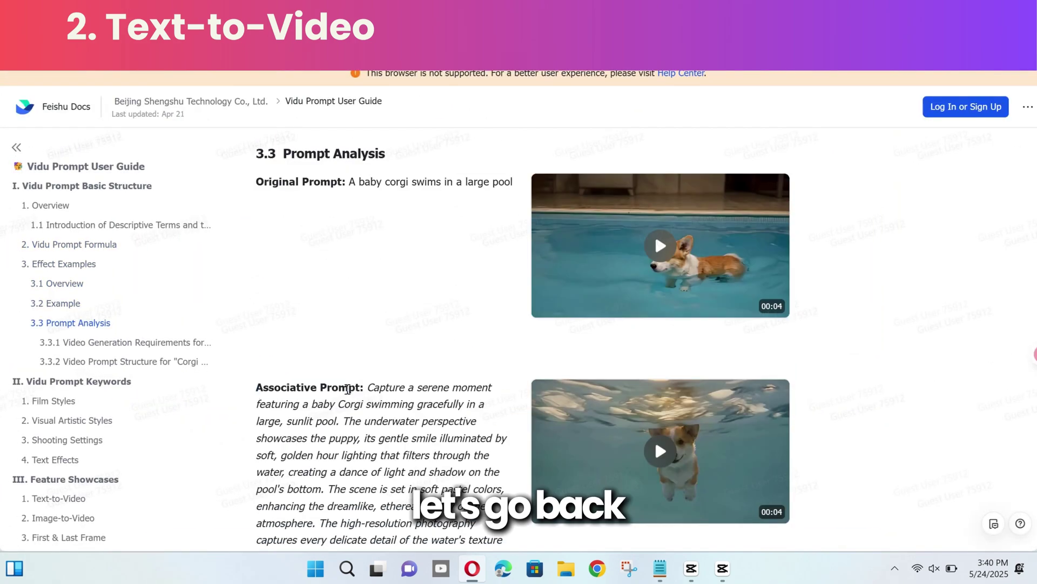
scroll(347, 389, "down", 1)
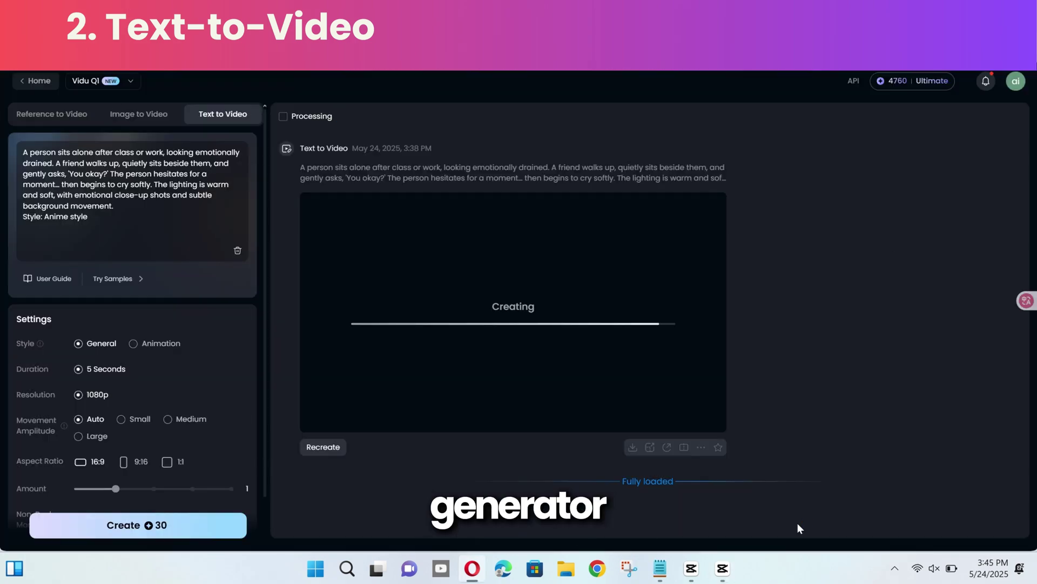
- Check the upscale options for the generated anime video and close them without upscaling
mouse_move(516, 427)
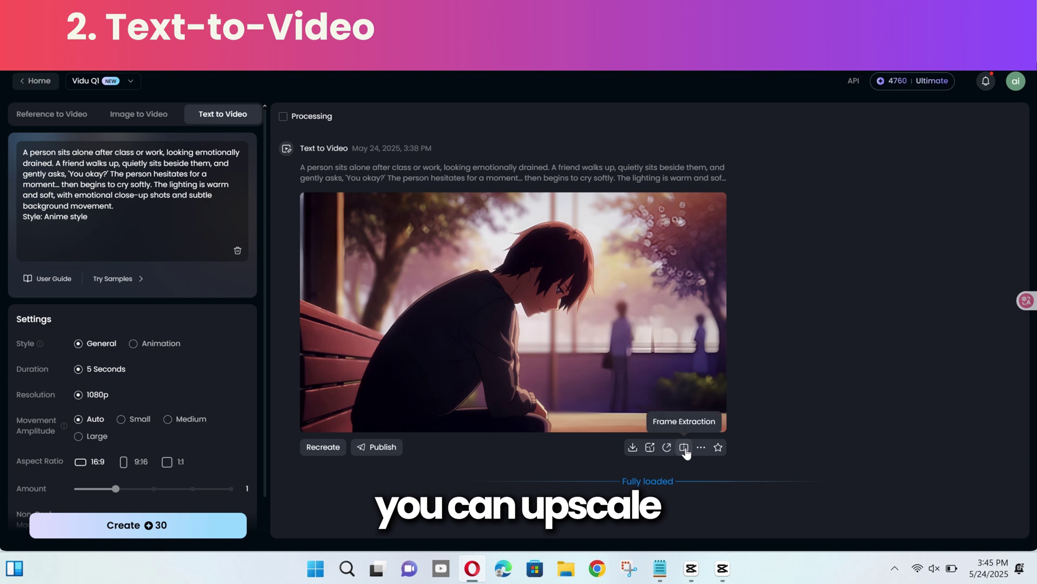
left_click(650, 447)
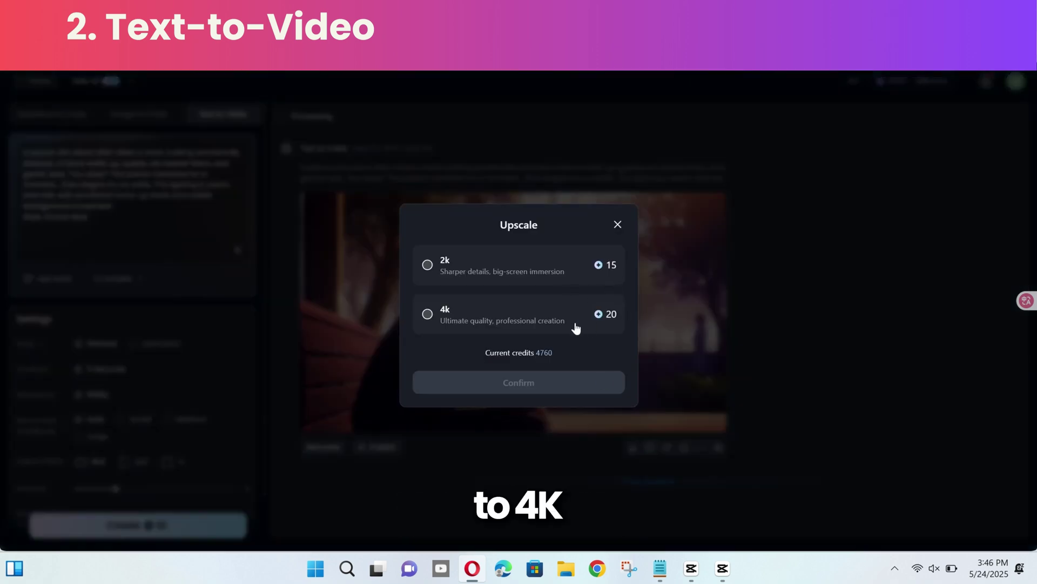
left_click(617, 226)
- Use Frame Extraction on the generated anime video to capture a late frame showing both characters facing each other
left_click(685, 448)
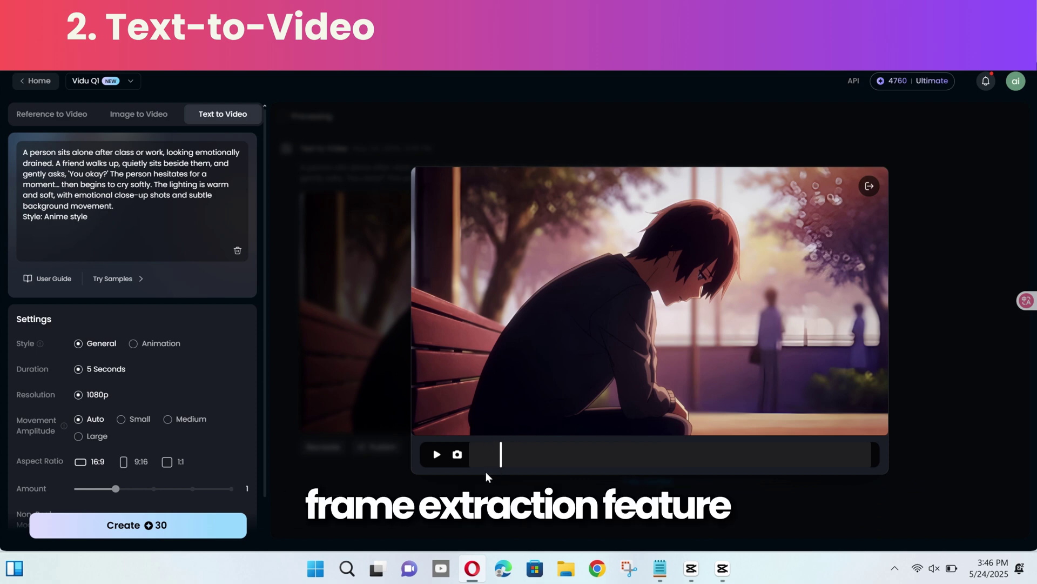
left_click(457, 455)
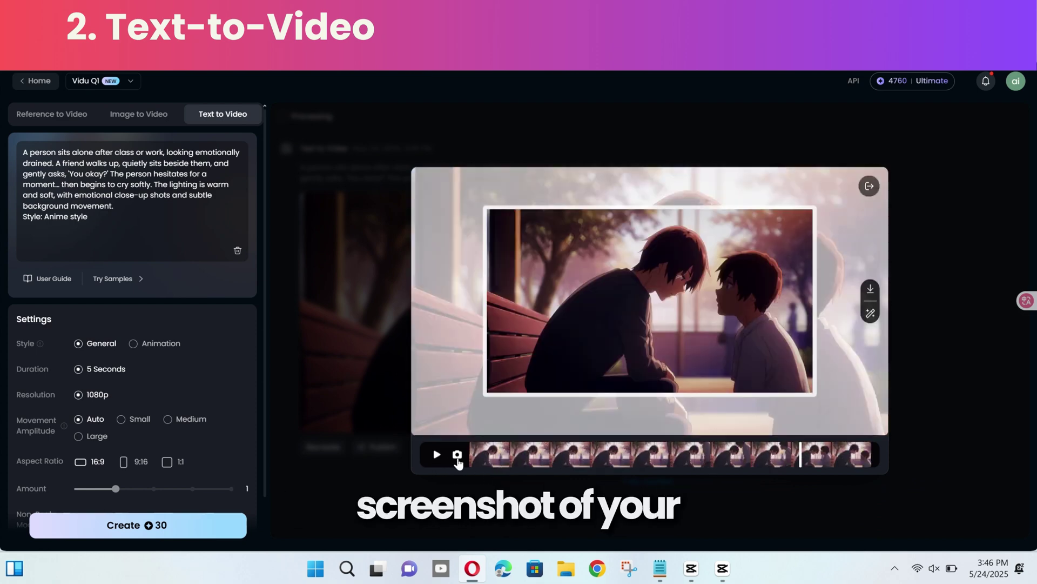
mouse_move(870, 292)
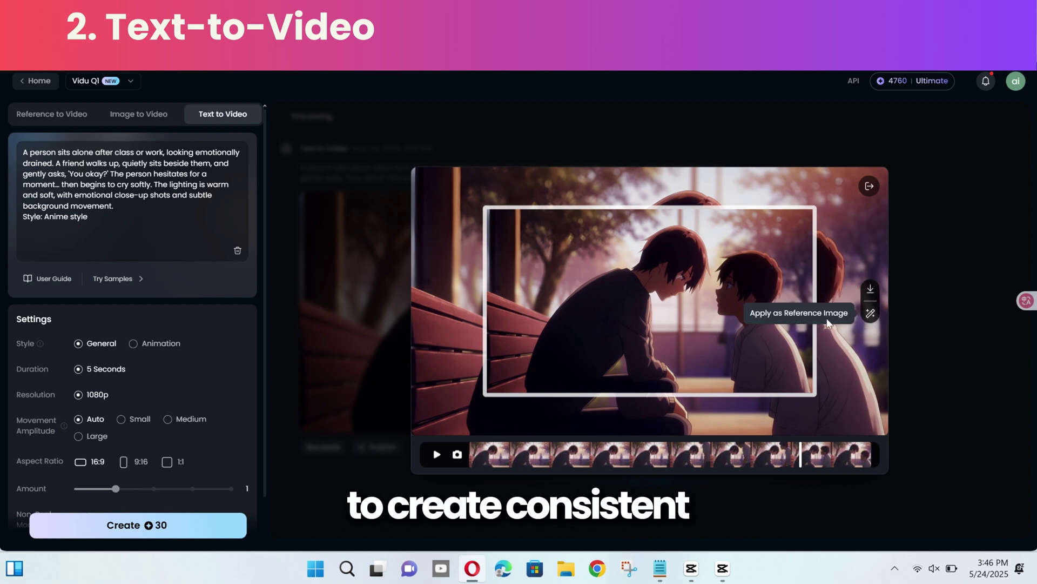
- Close the frame extraction view of the generated anime video
left_click(930, 267)
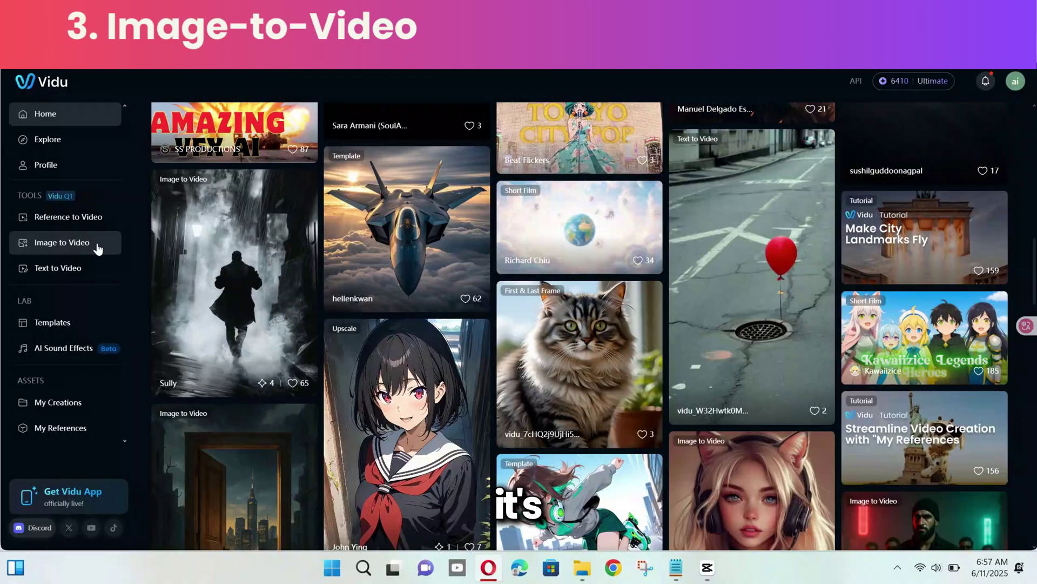
- Start an Image to Video creation with Goku.png as the first image and paste the prompt for a dynamic anime-style warrior video
left_click(97, 244)
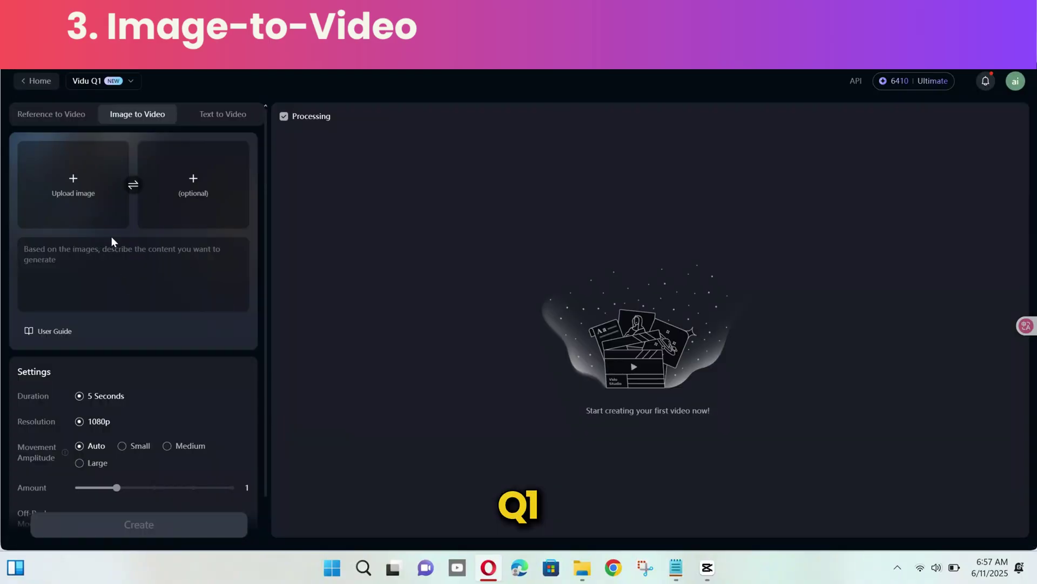
left_click(92, 210)
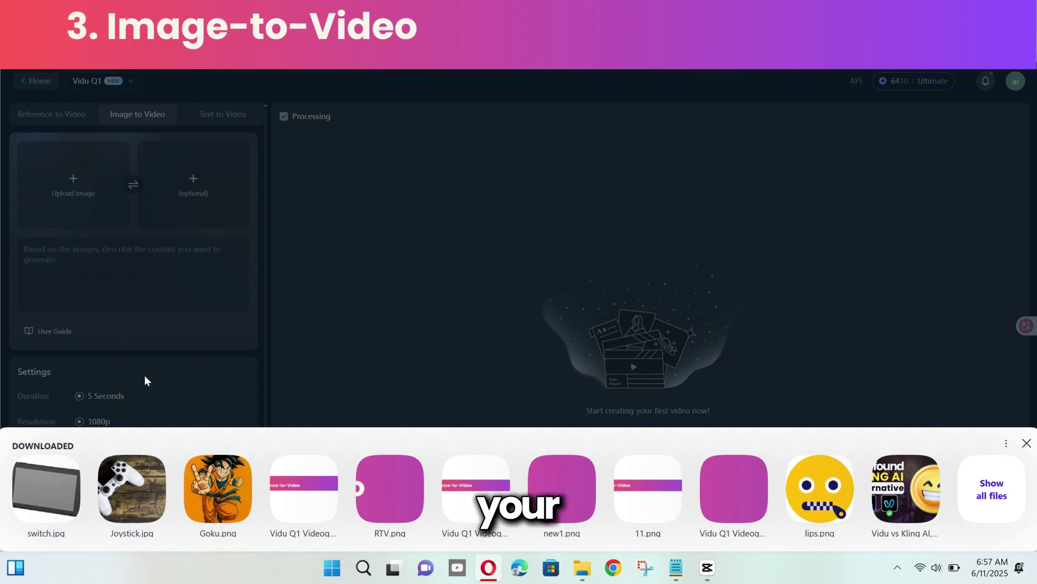
left_click(228, 481)
right_click(125, 256)
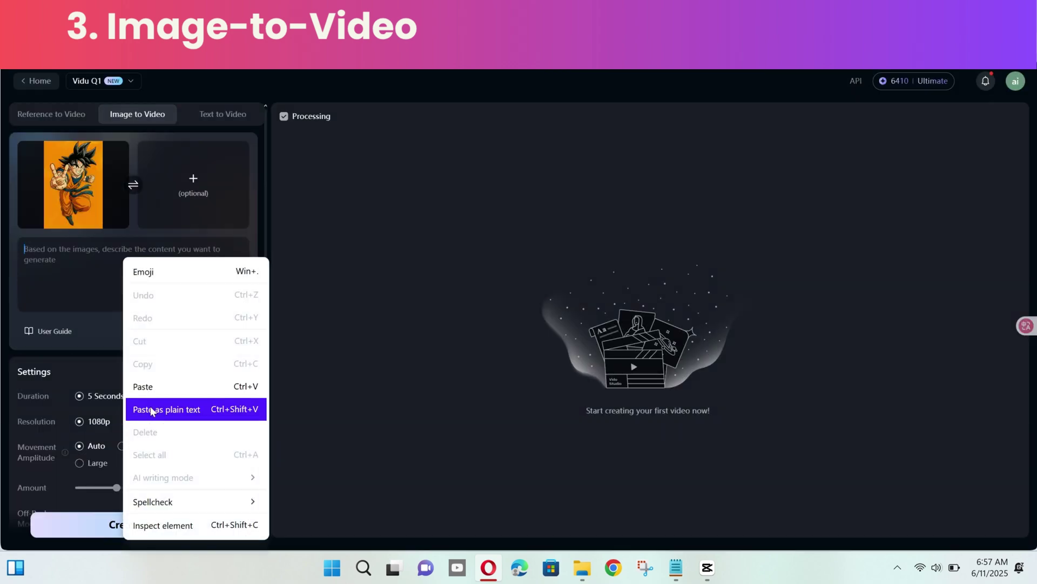
left_click(150, 406)
left_click_drag(241, 277, 269, 362)
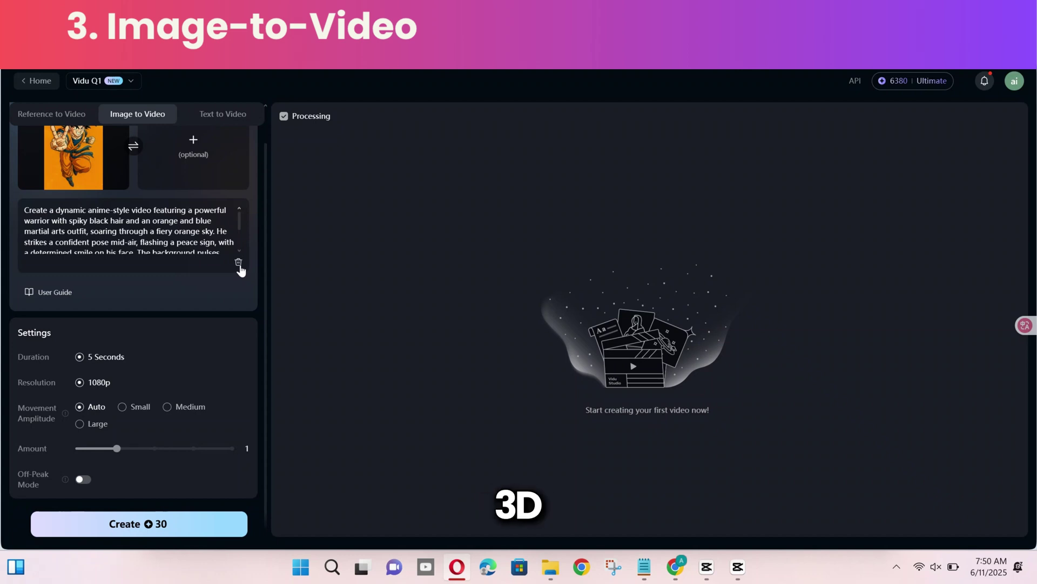
- Replace the Goku image and prompt with the AL-BAIK family image and its own prompt, pasted as plain text
left_click(238, 263)
left_click(98, 177)
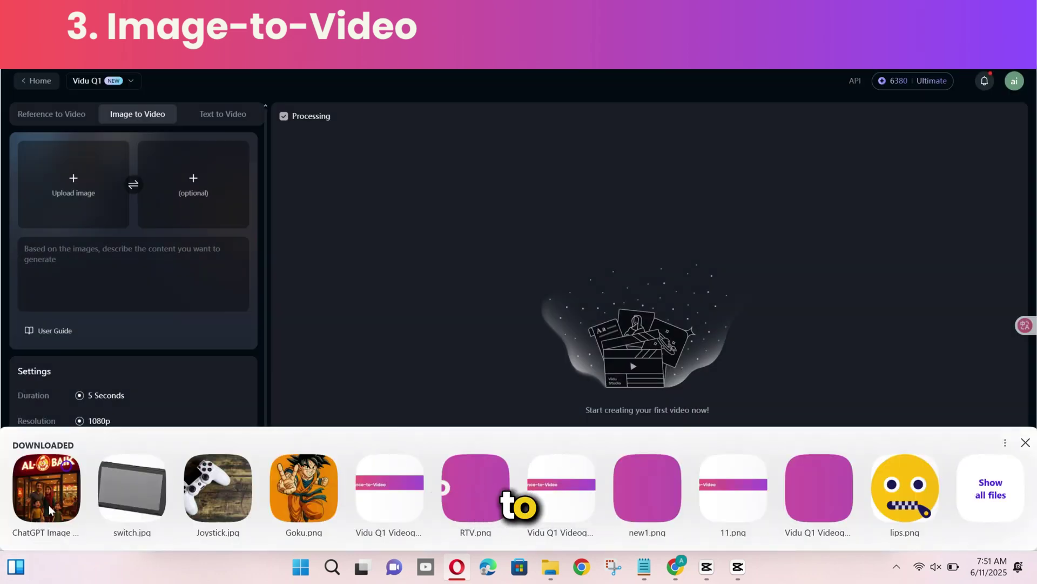
left_click(49, 504)
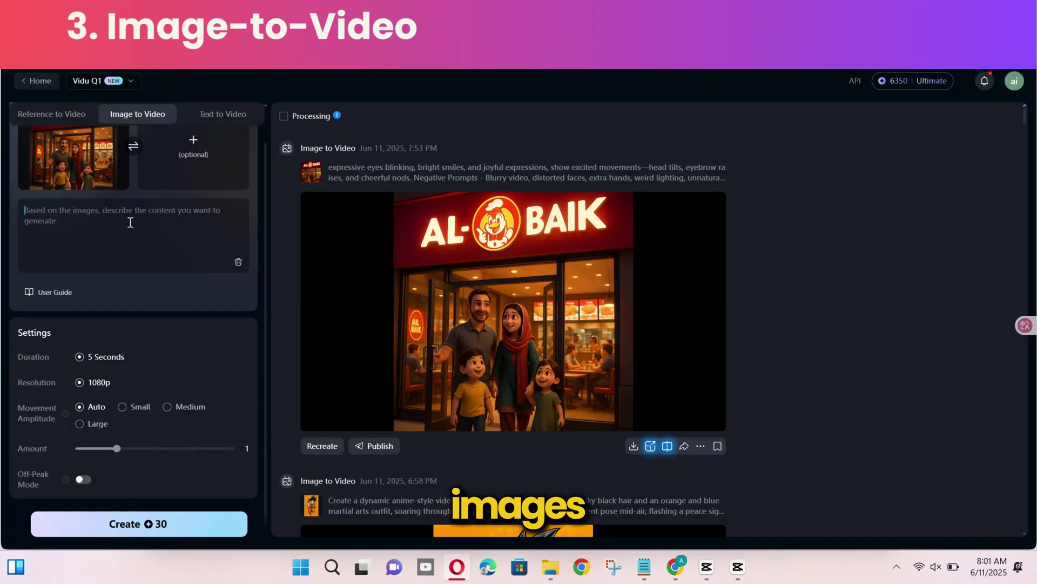
right_click(130, 222)
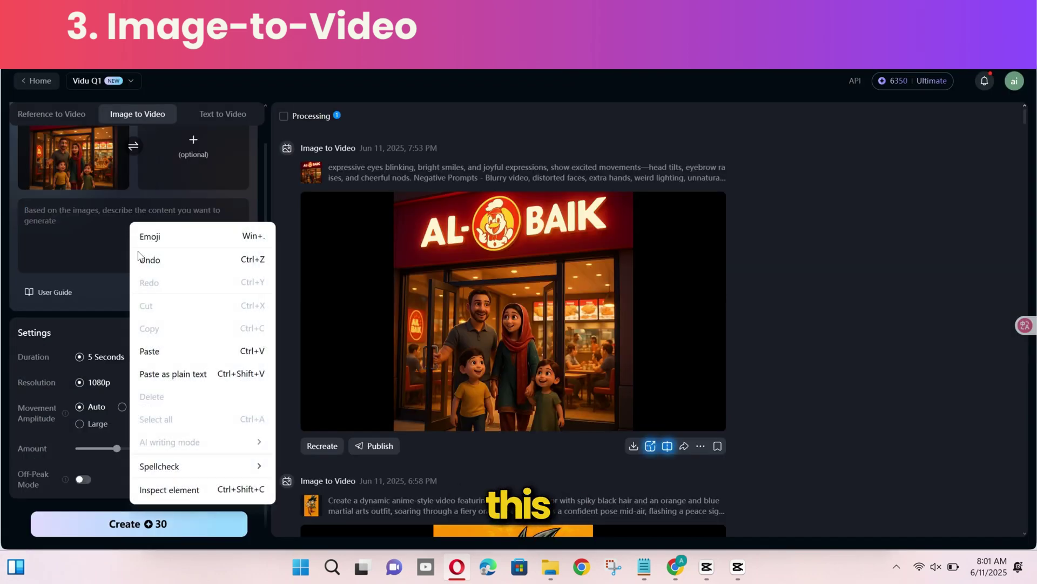
left_click(162, 369)
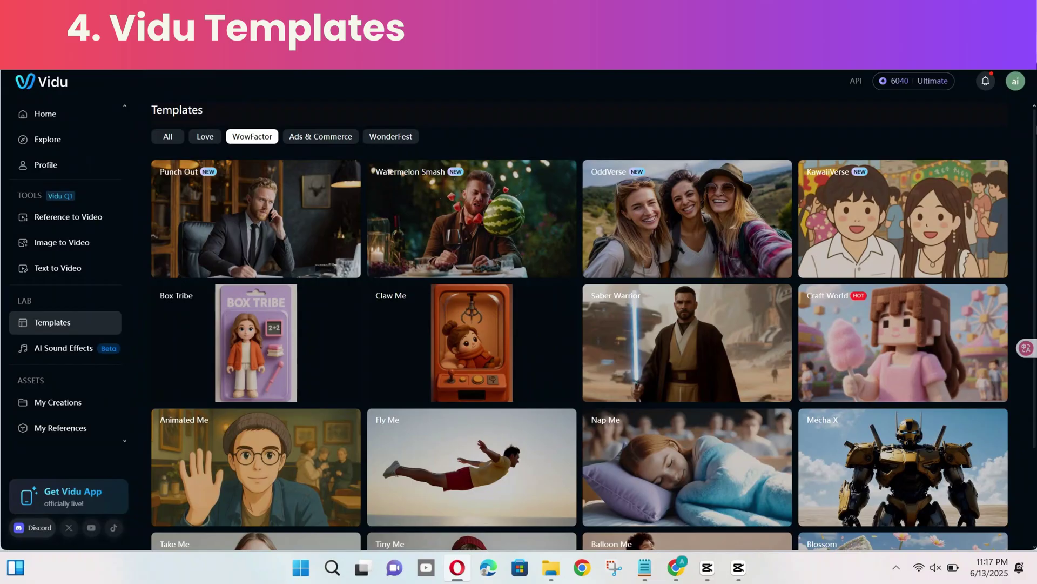
- Look through the WowFactor and Ads & Commerce template categories, examining the preview effects
scroll(579, 345, "down", 3)
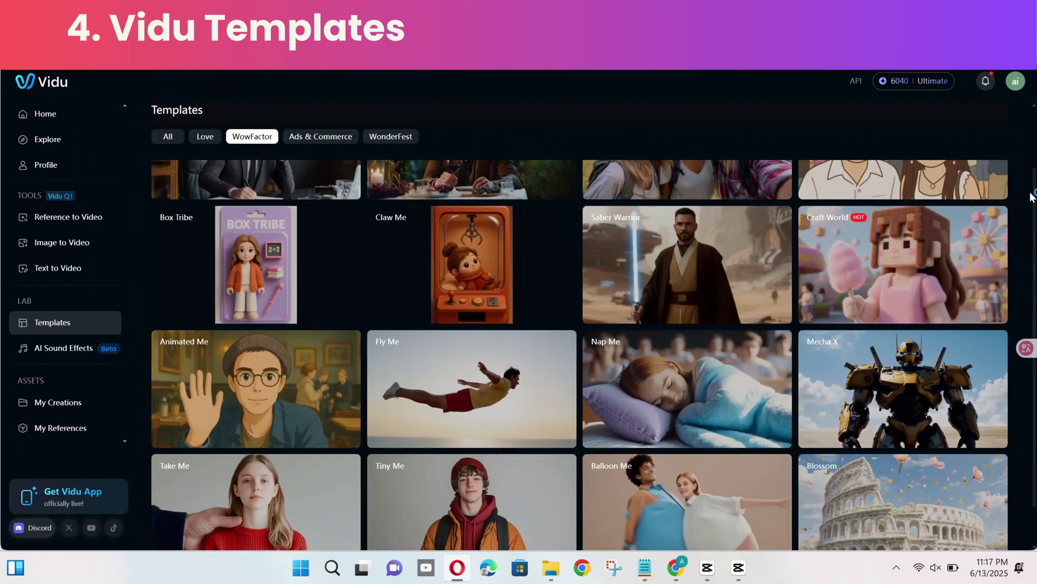
scroll(579, 346, "up", 3)
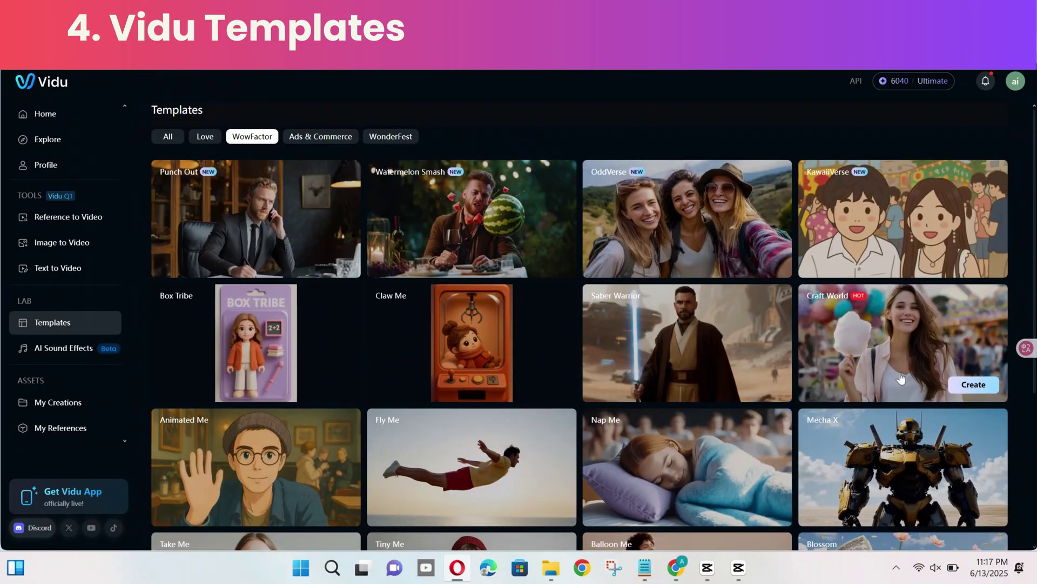
mouse_move(607, 240)
left_click(343, 137)
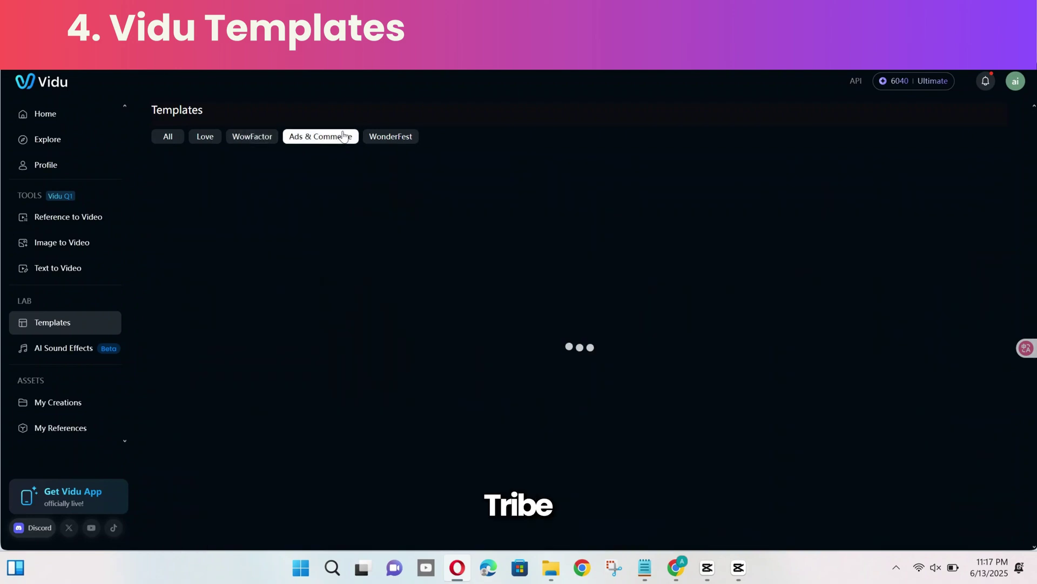
mouse_move(911, 180)
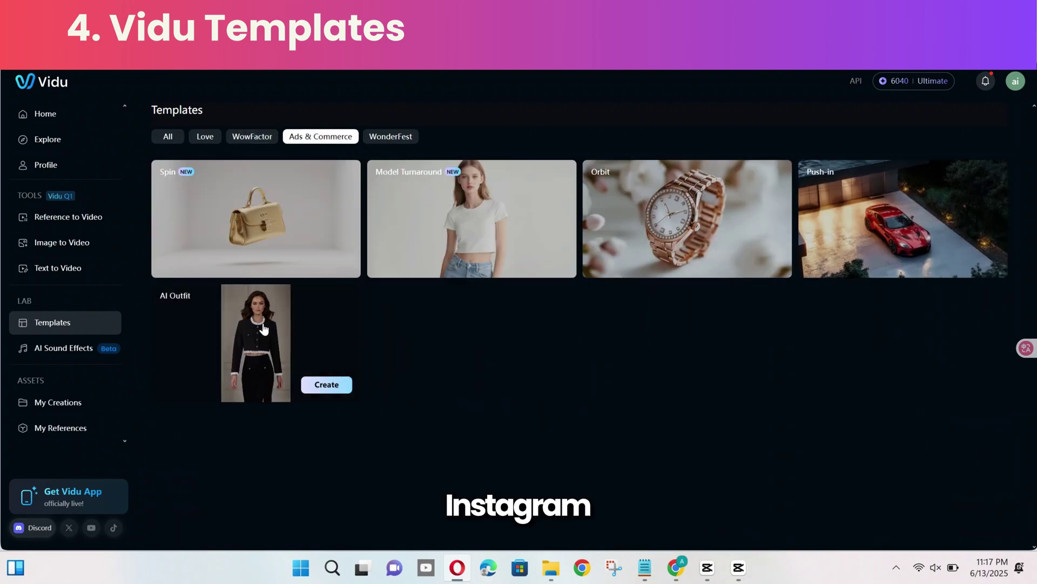
- Generate a video with the Box Tribe template from the WowFactor category, using the Pikachu image and the Processing filter enabled
left_click(273, 140)
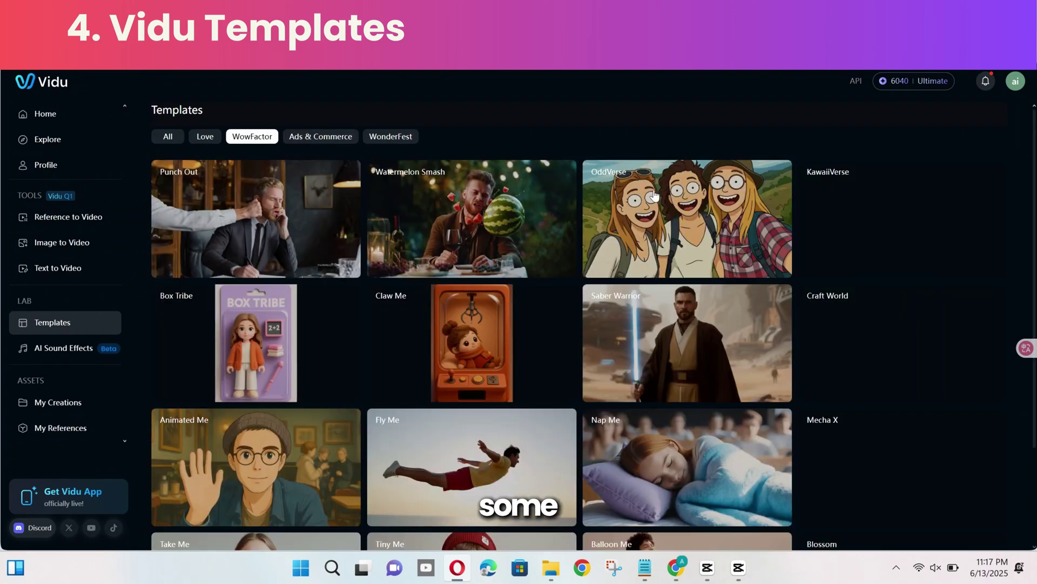
left_click(310, 383)
left_click(284, 116)
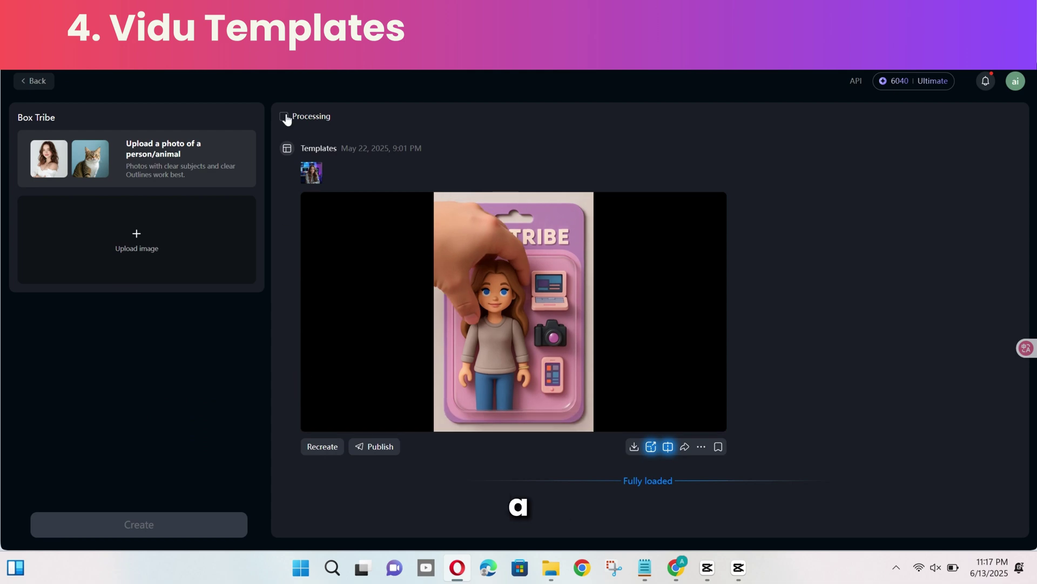
left_click(164, 257)
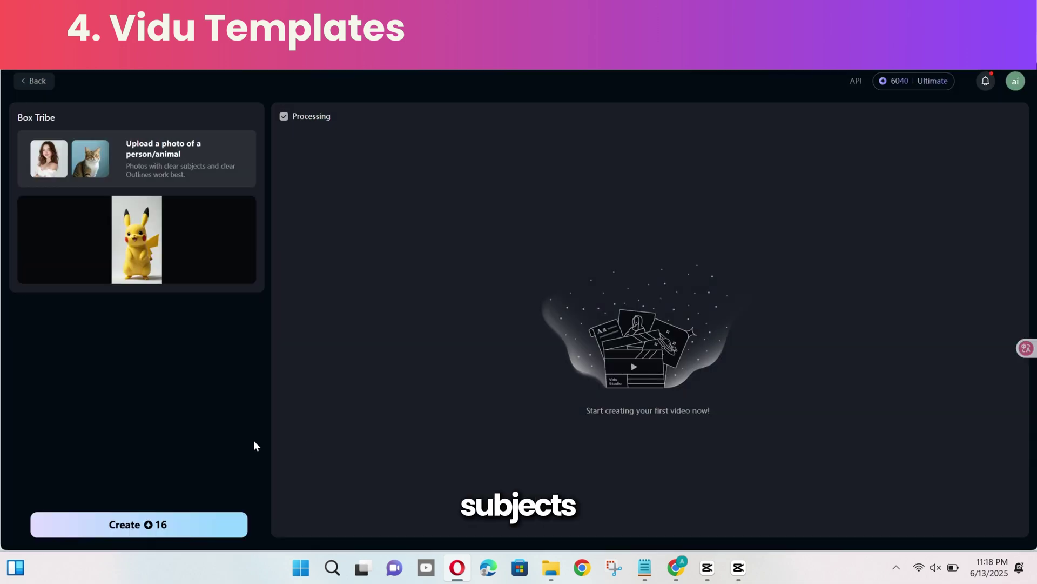
left_click(182, 534)
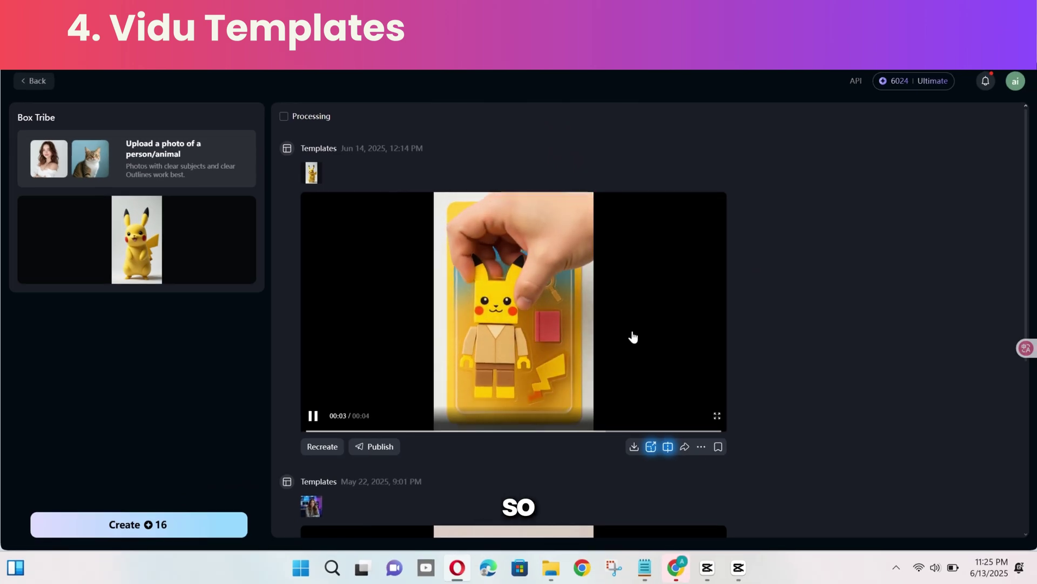
- Return to the template gallery and generate a video with the Craft World template from an uploaded image
left_click(34, 81)
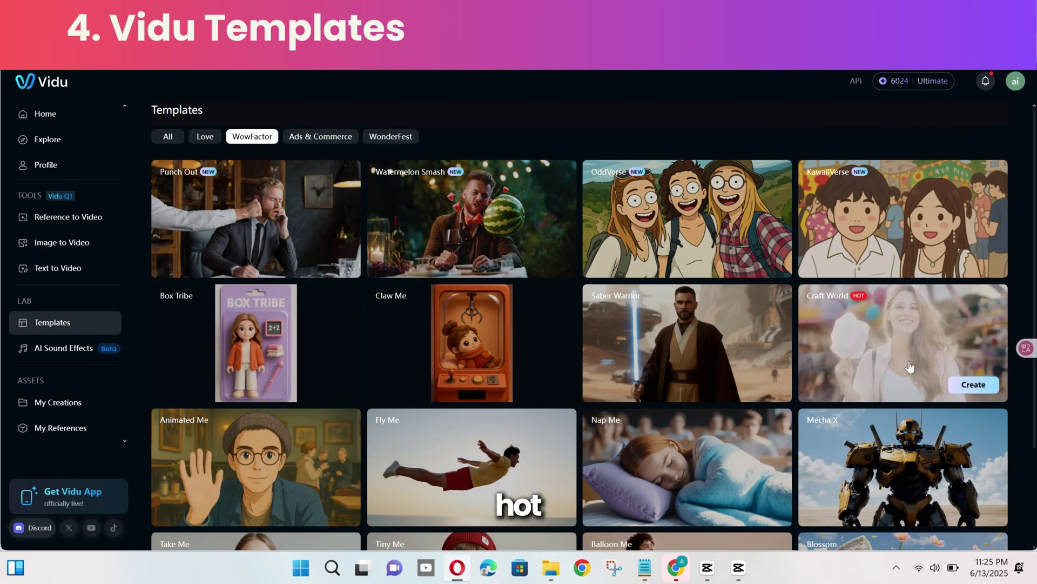
left_click(913, 385)
left_click(144, 238)
left_click_drag(563, 489, 137, 239)
left_click(214, 522)
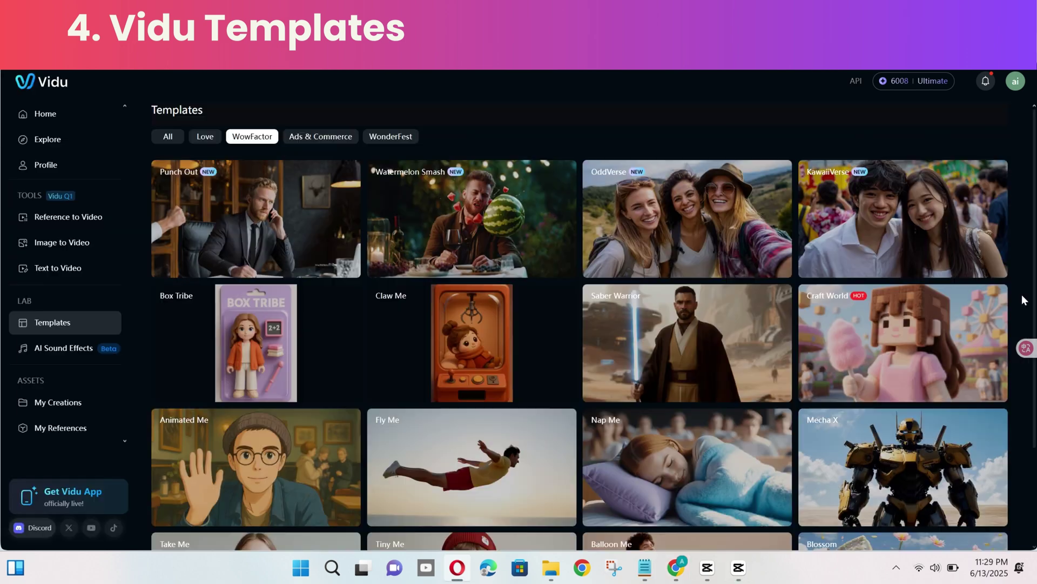
- Generate a video with the Tiny Me template from the downloaded woman photo
scroll(776, 408, "down", 4)
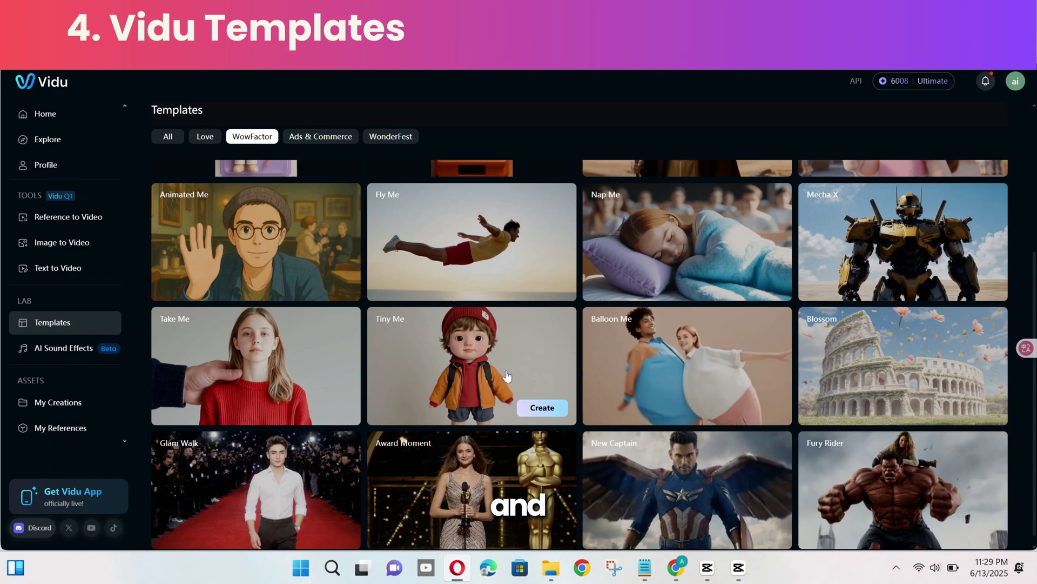
left_click(534, 386)
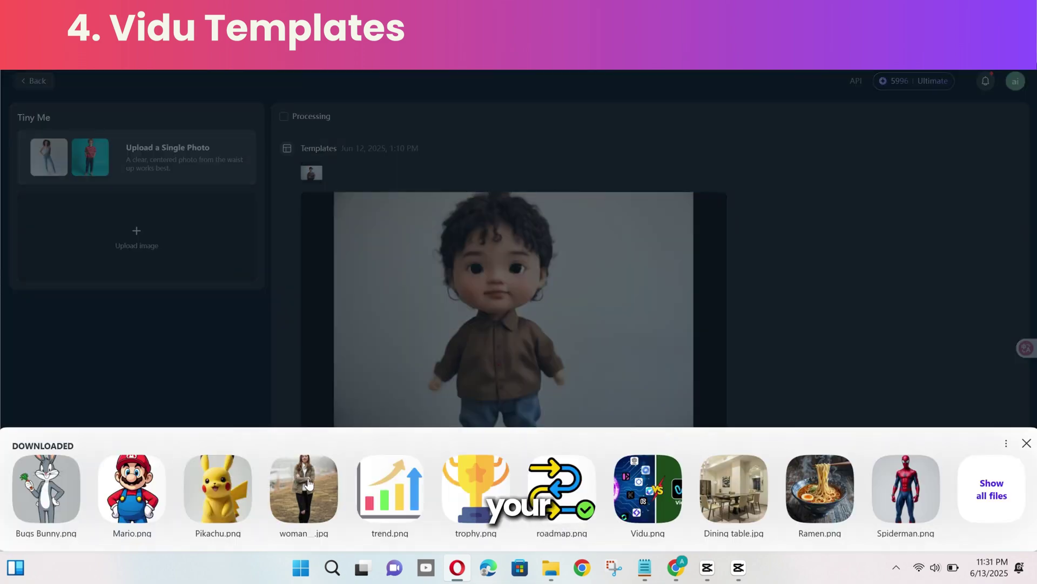
left_click(308, 484)
left_click(211, 526)
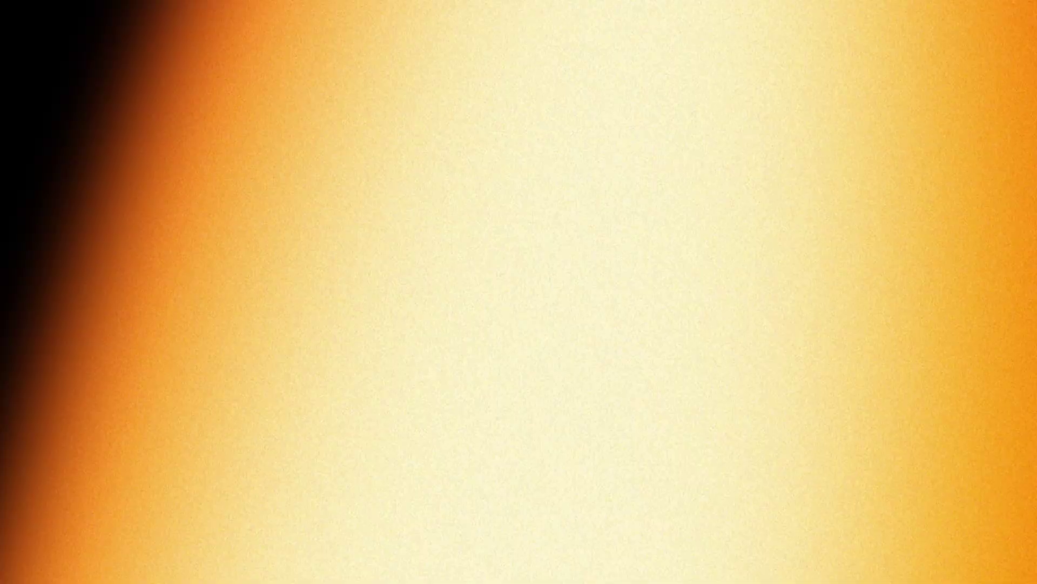
- Review the full list of WowFactor templates and switch to the Ads & Commerce category
scroll(579, 332, "down", 3)
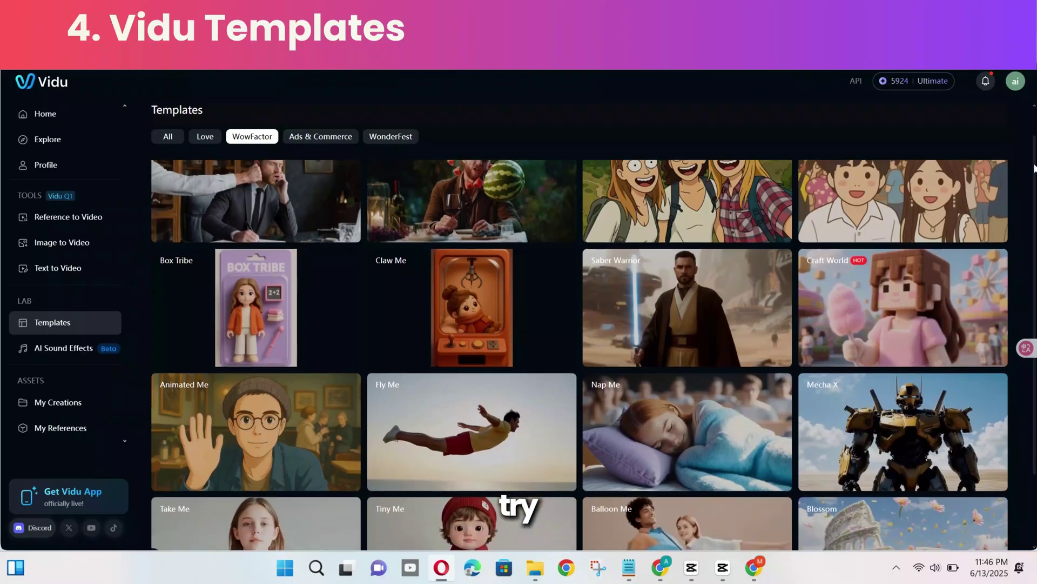
scroll(579, 346, "down", 2)
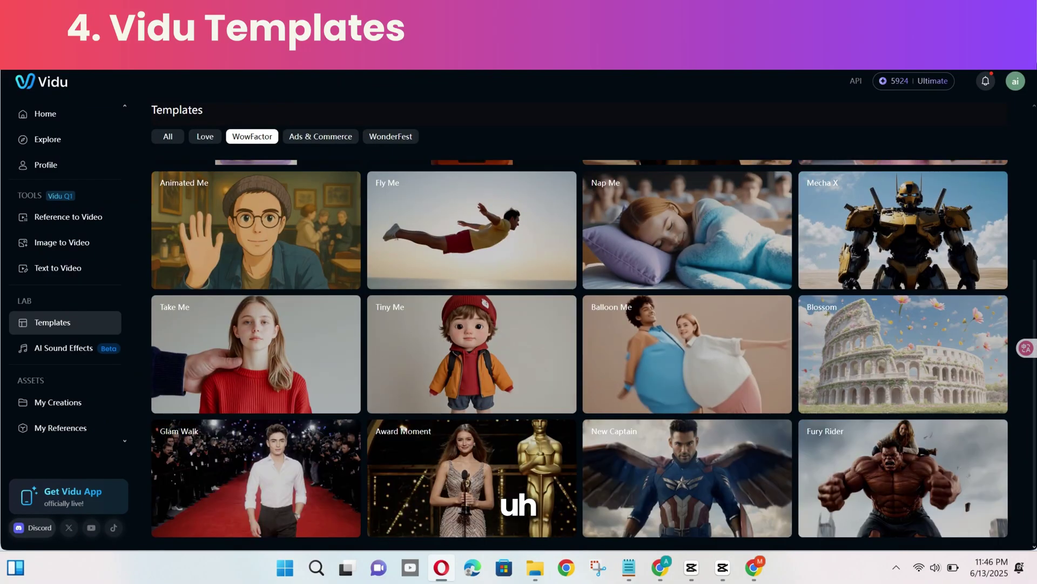
scroll(403, 426, "up", 3)
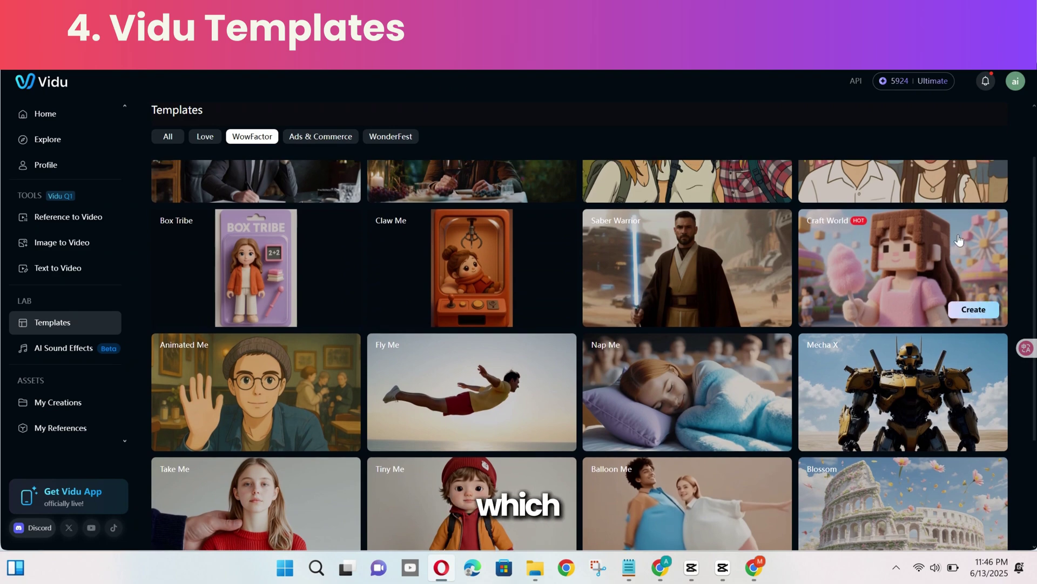
left_click(347, 137)
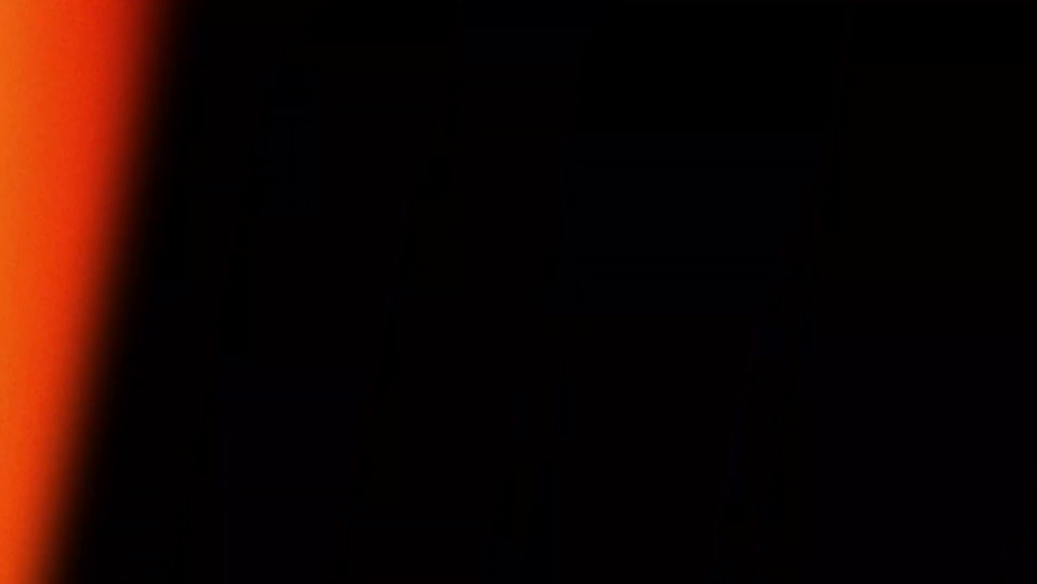